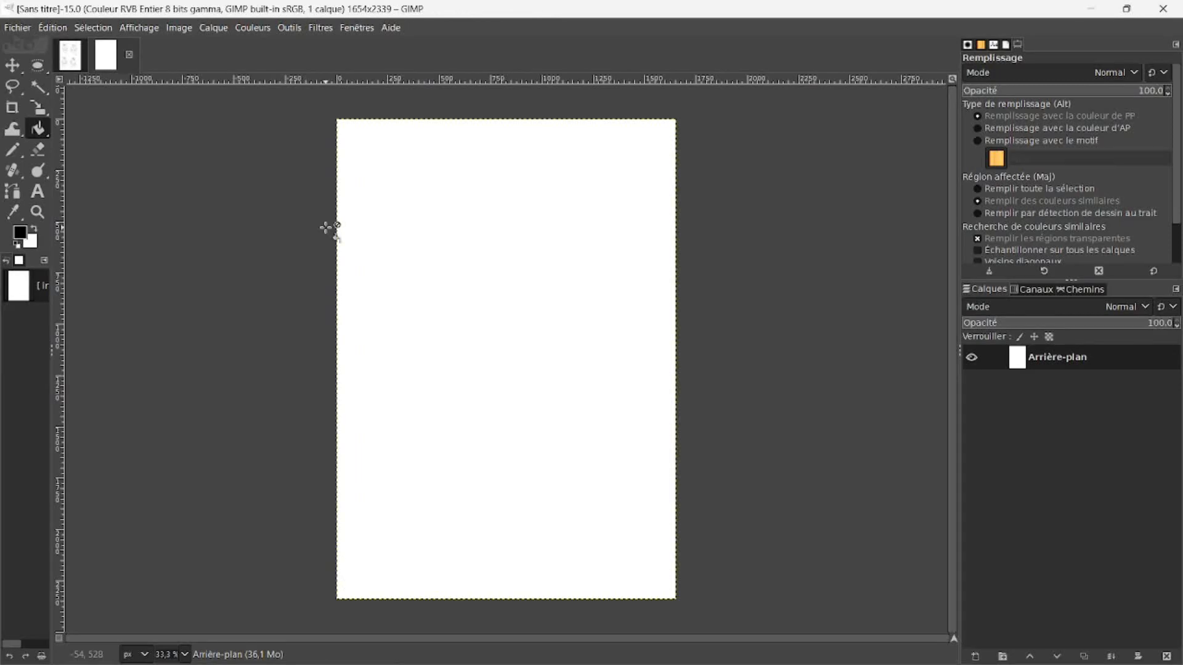
# Step: Save the blank image as an XCF file in Downloads, naming it with the student's surname and first name followed by GP_6C
pyautogui.press('ctrl')
pyautogui.hotkey('ctrl', 's')
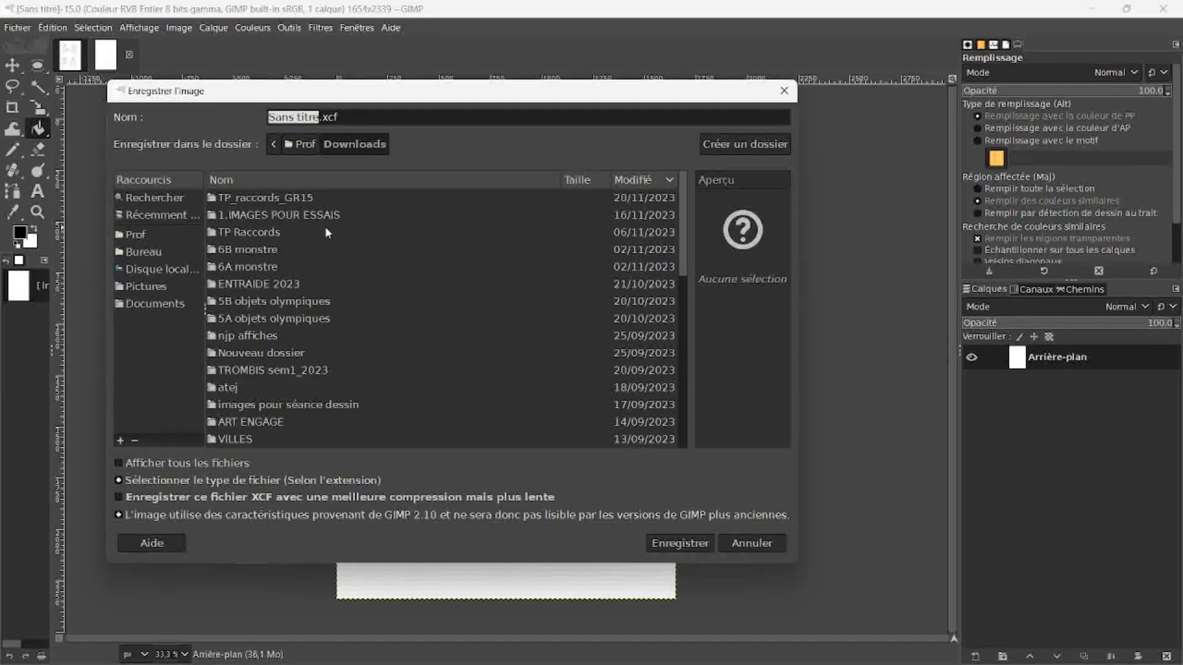
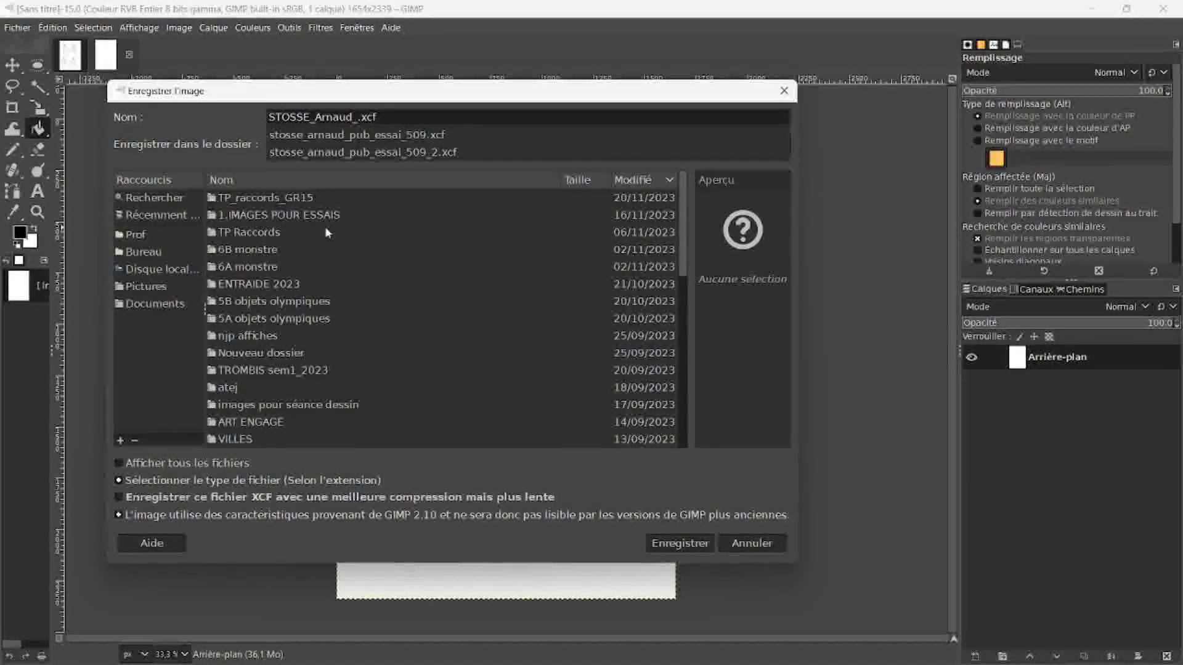
pyautogui.write('G')
pyautogui.write('R')
pyautogui.write('_')
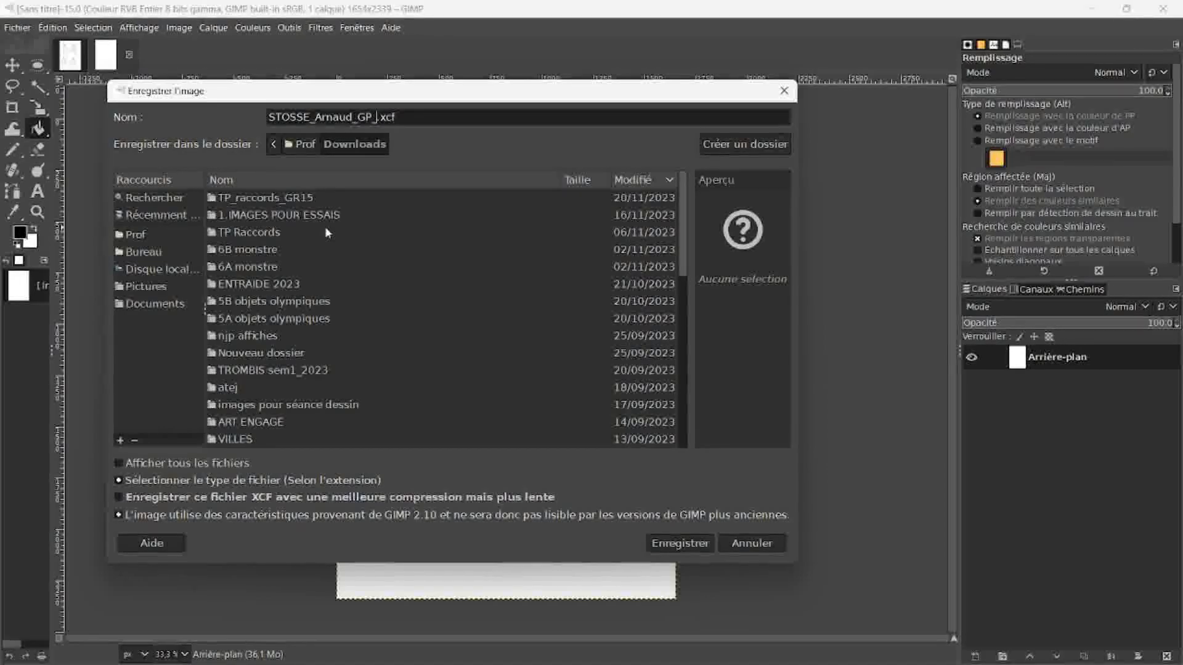
pyautogui.write('6C')
pyautogui.click(679, 547)
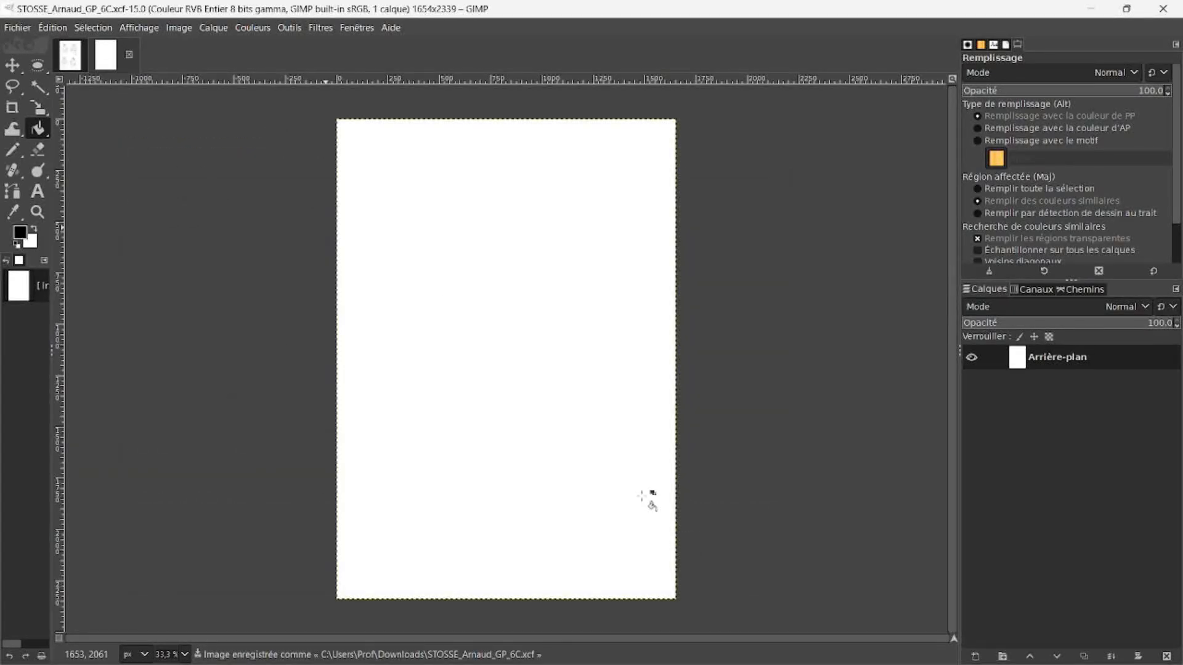
# Step: In the scanned drawings image, outline the "le grand père" monster with the Free Select tool and copy it
pyautogui.click(82, 60)
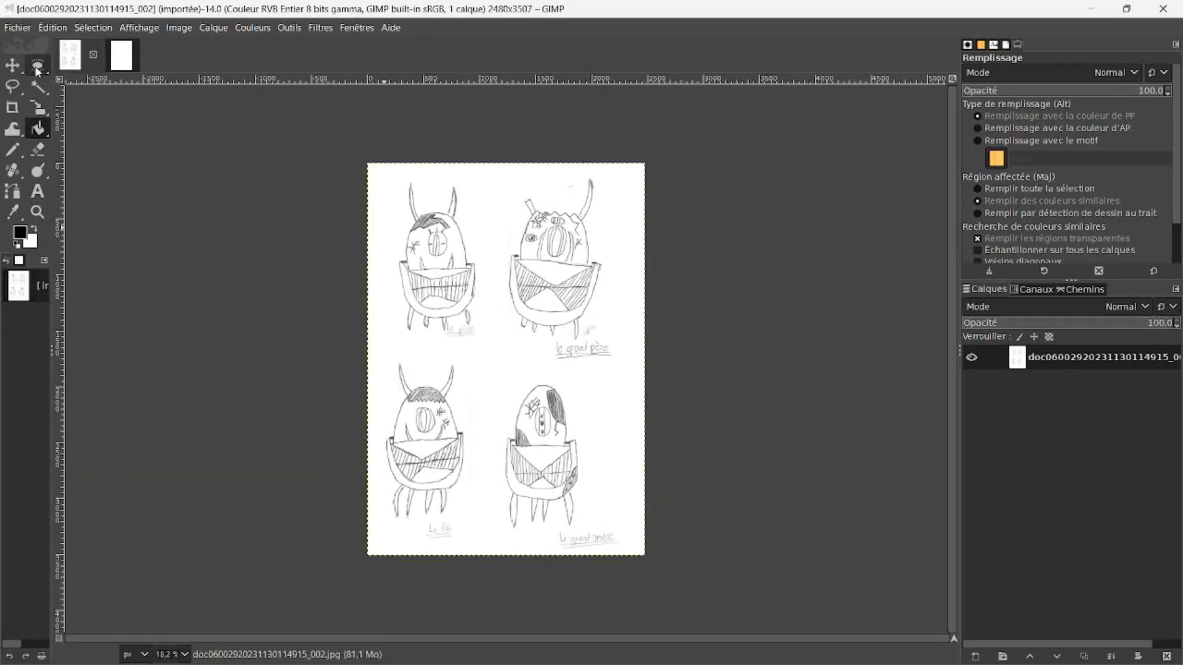
pyautogui.click(12, 87)
pyautogui.click(35, 68)
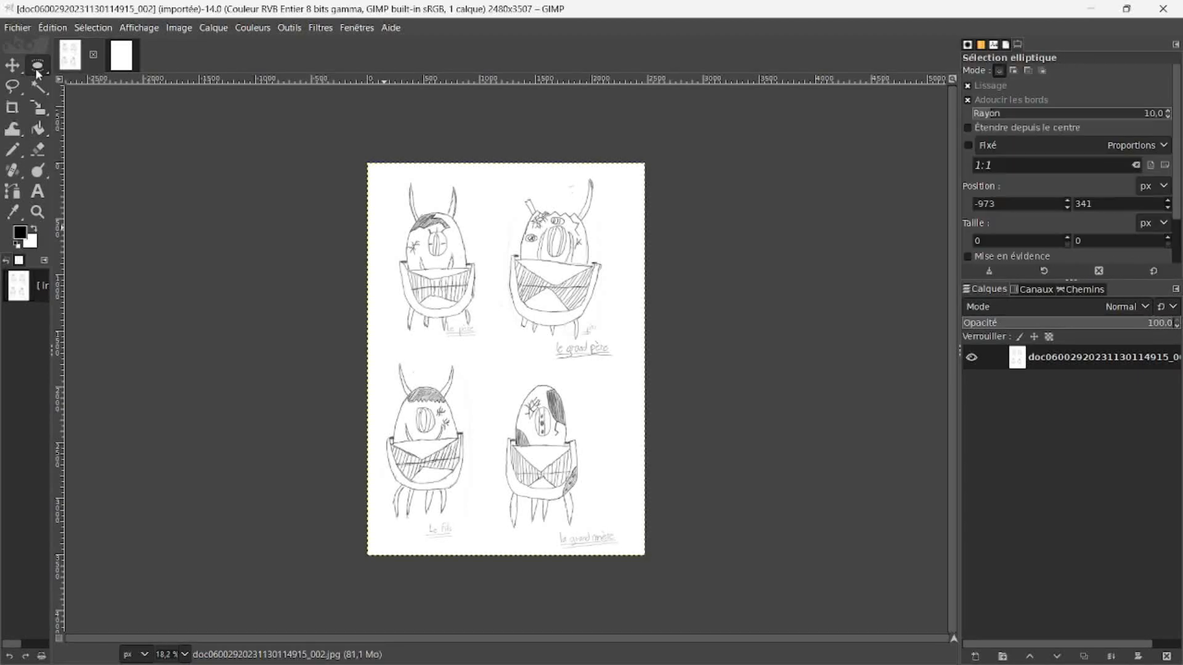
pyautogui.click(70, 66)
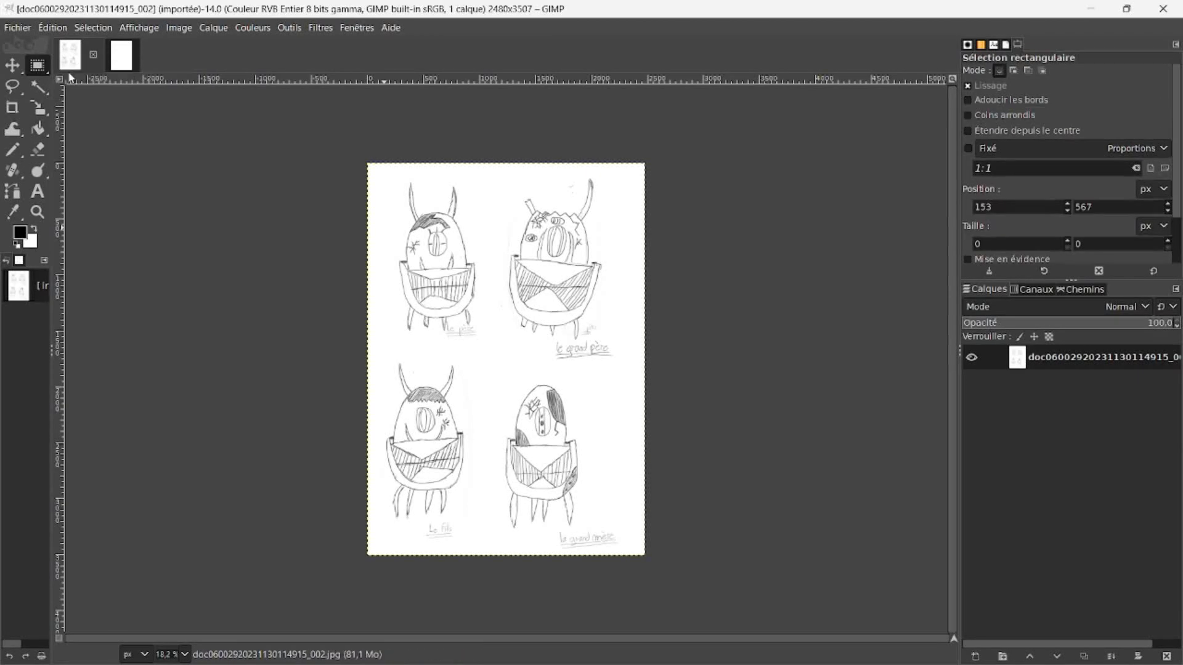
pyautogui.click(12, 87)
pyautogui.click(508, 191)
pyautogui.moveTo(506, 252)
pyautogui.mouseDown()
pyautogui.moveTo(495, 326)
pyautogui.moveTo(540, 345)
pyautogui.moveTo(599, 330)
pyautogui.moveTo(610, 181)
pyautogui.moveTo(594, 168)
pyautogui.moveTo(508, 191)
pyautogui.mouseUp()
pyautogui.press('Return')
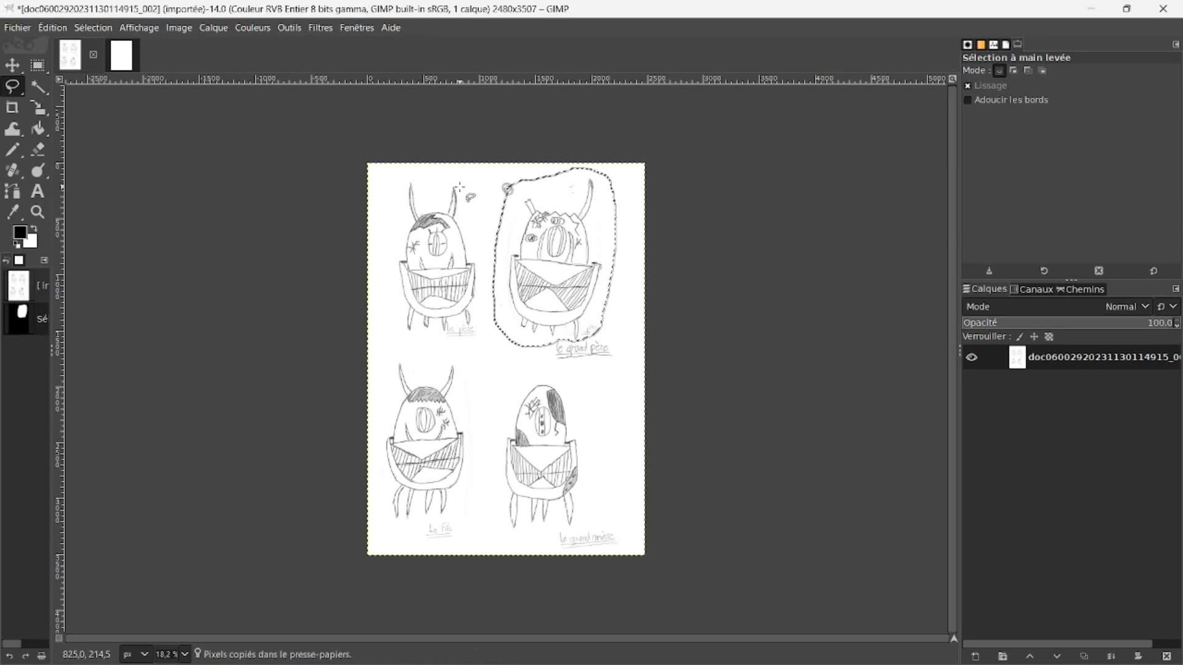
# Step: Paste the copied monster into the blank saved image and turn the floating selection into a layer named GP
pyautogui.click(119, 58)
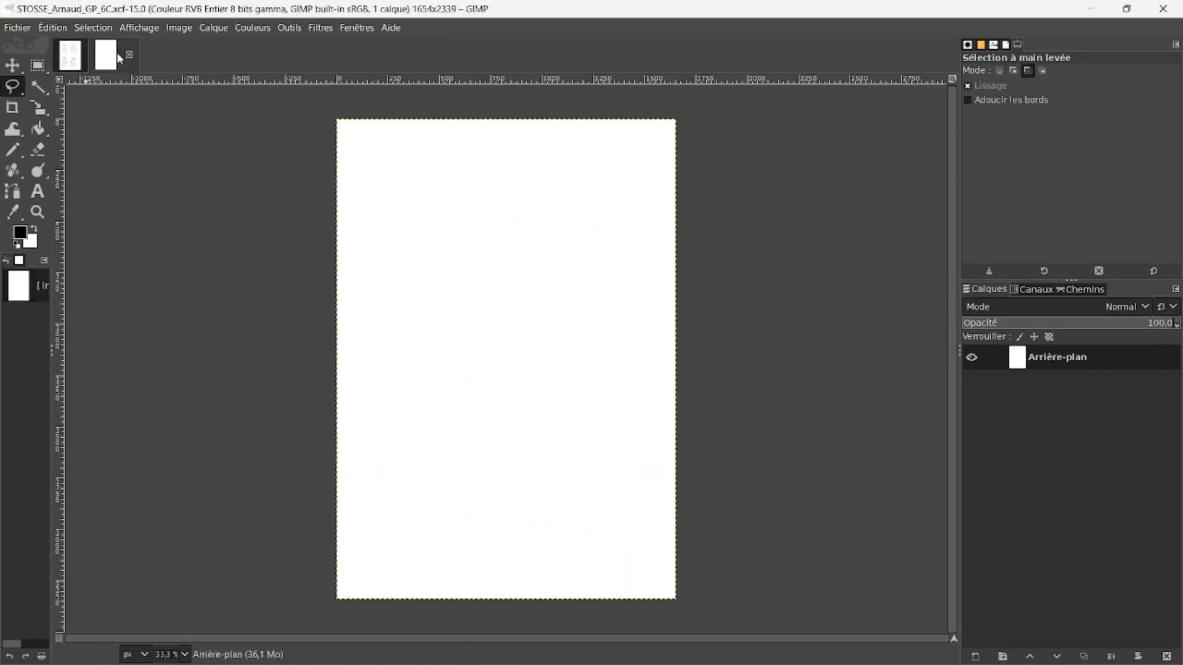
pyautogui.hotkey('ctrl', 'v')
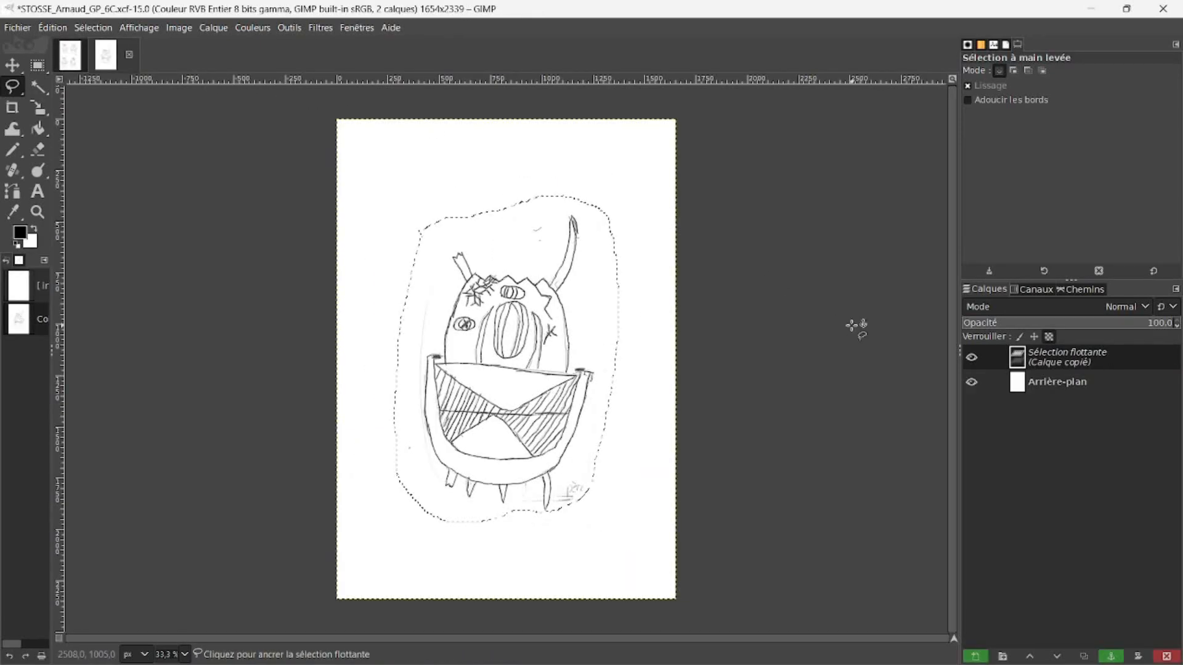
pyautogui.doubleClick(1065, 356)
pyautogui.write('GP')
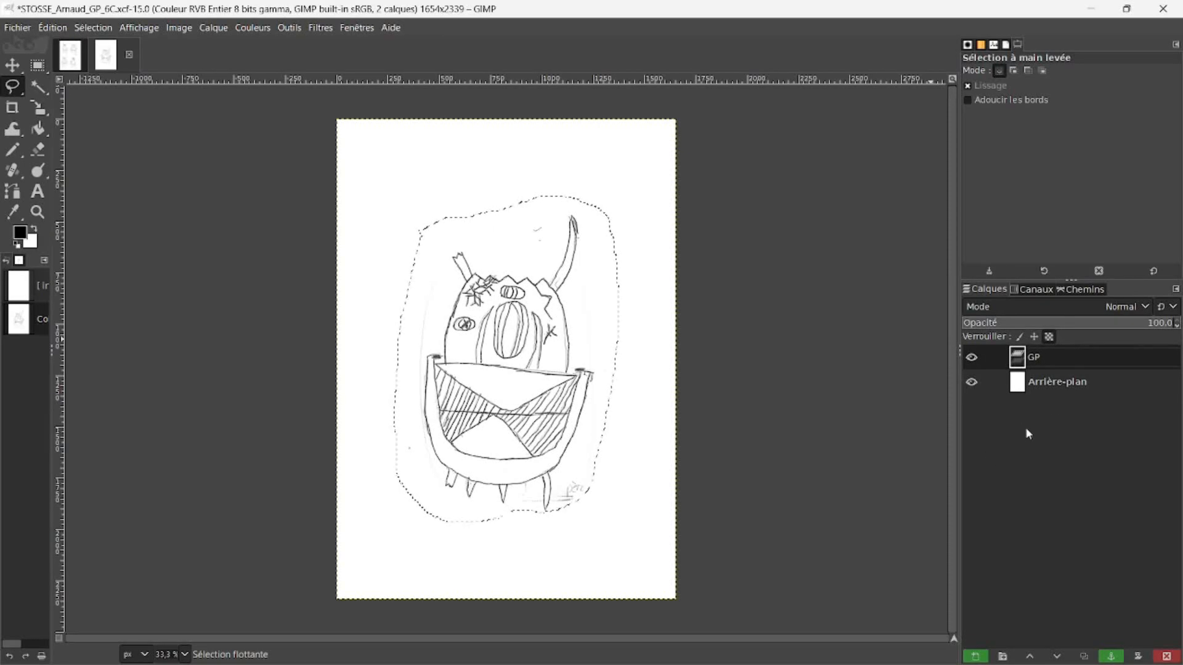
pyautogui.press('Return')
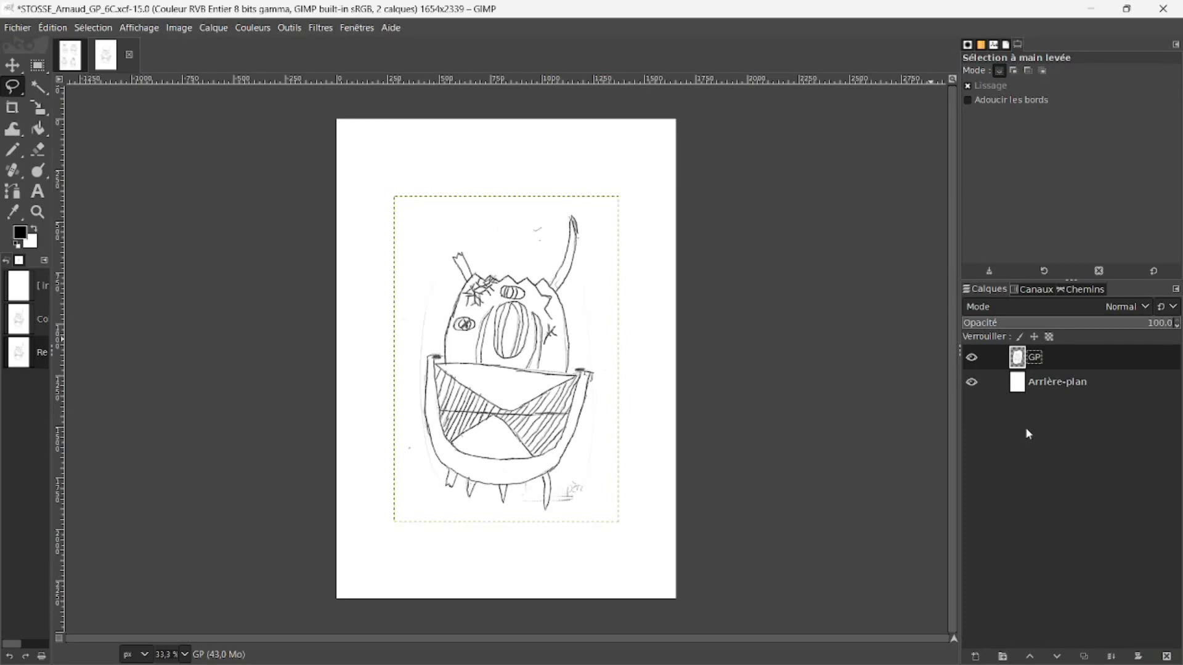
# Step: Hide the Arrière-plan layer, remove the white paper from the GP layer using Select by Color, and clear the selection
pyautogui.click(971, 382)
pyautogui.click(971, 382)
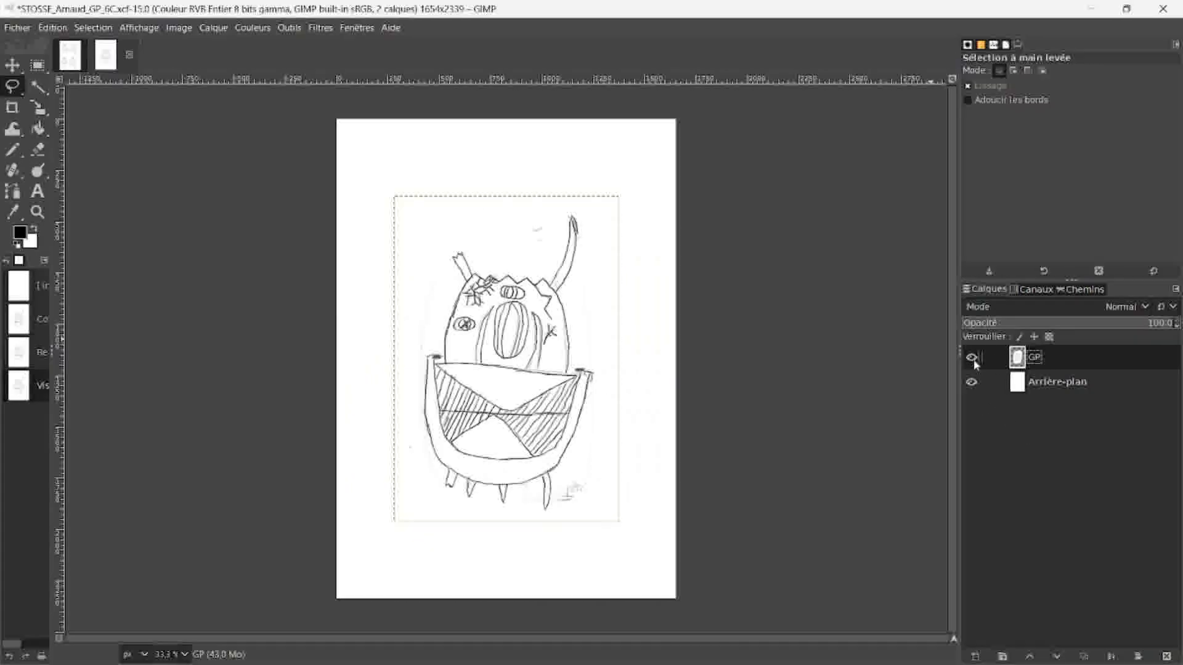
pyautogui.click(971, 382)
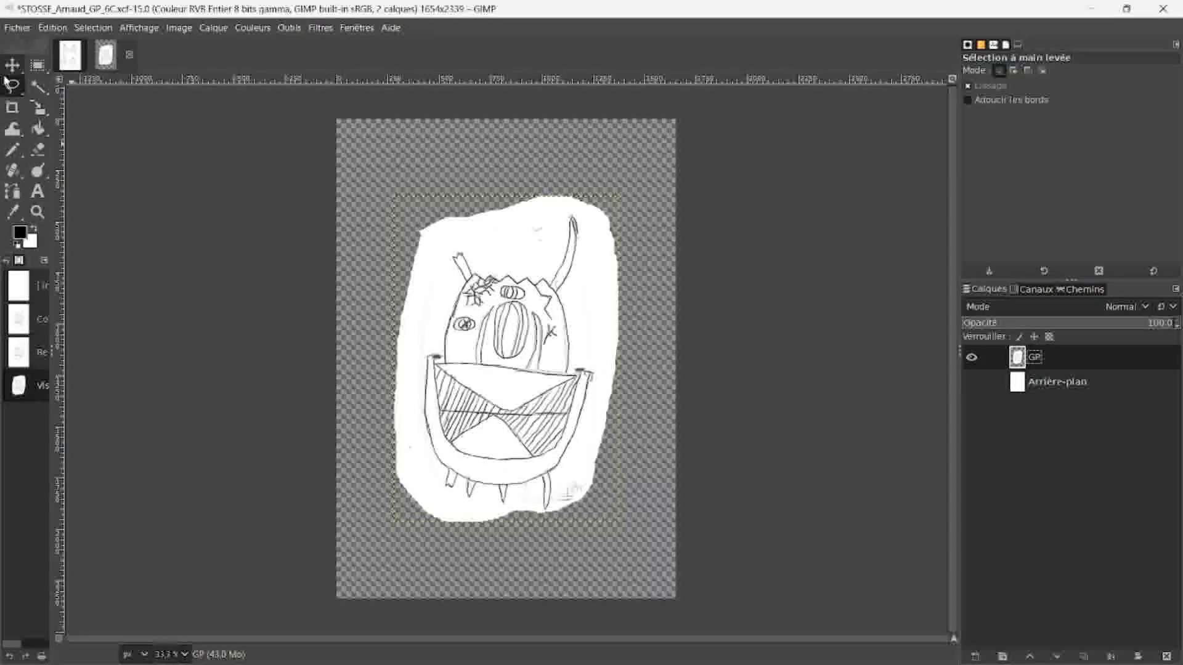
pyautogui.click(37, 88)
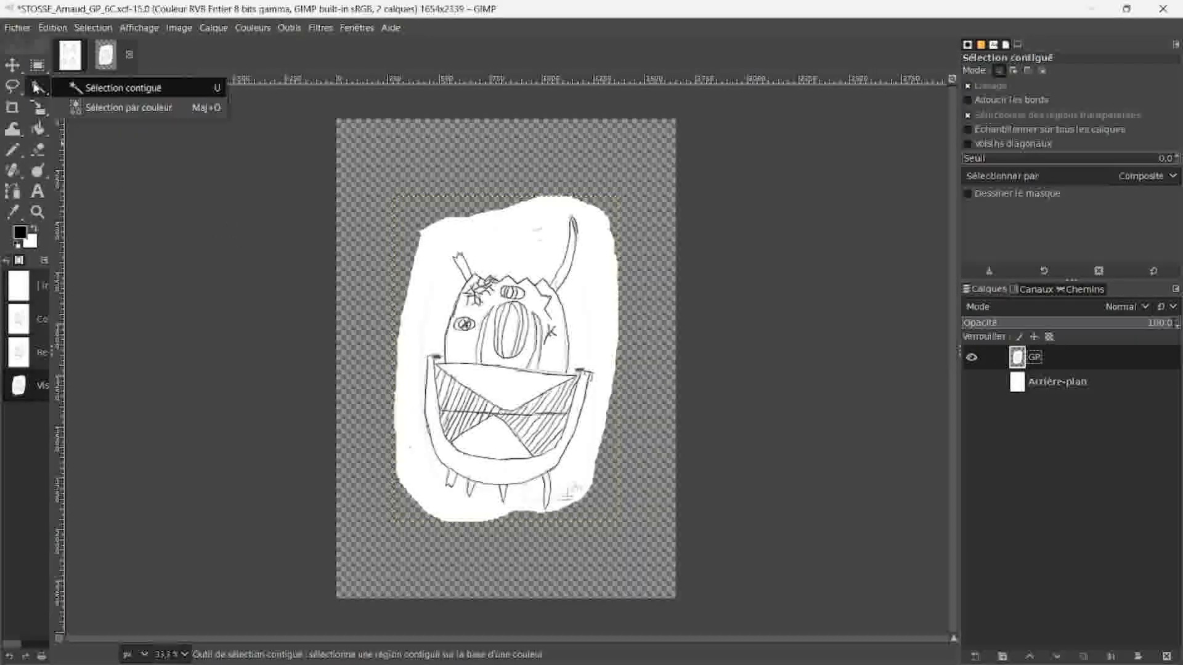
pyautogui.moveTo(38, 88)
pyautogui.click(68, 107)
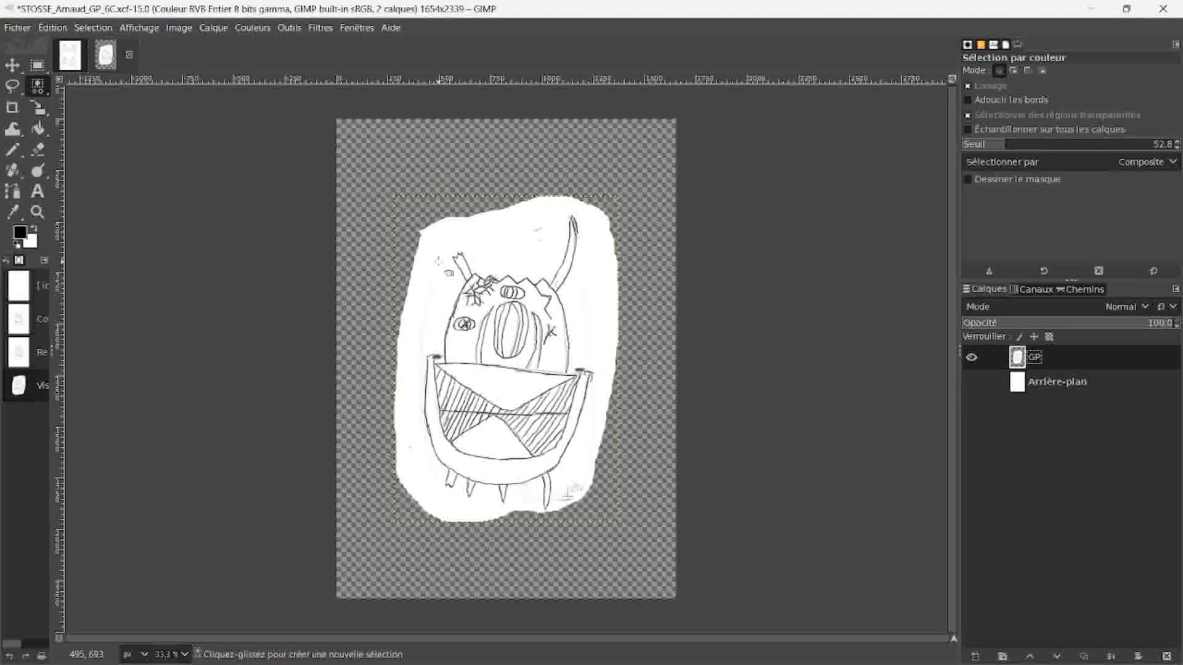
pyautogui.click(437, 262)
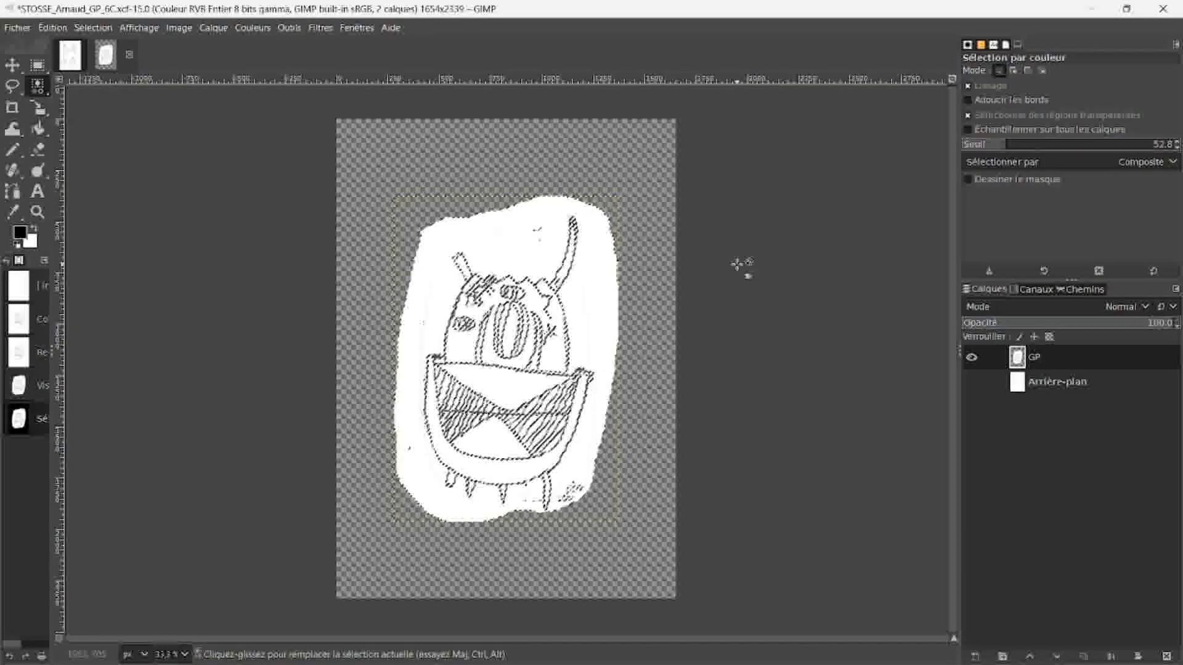
pyautogui.press('Delete')
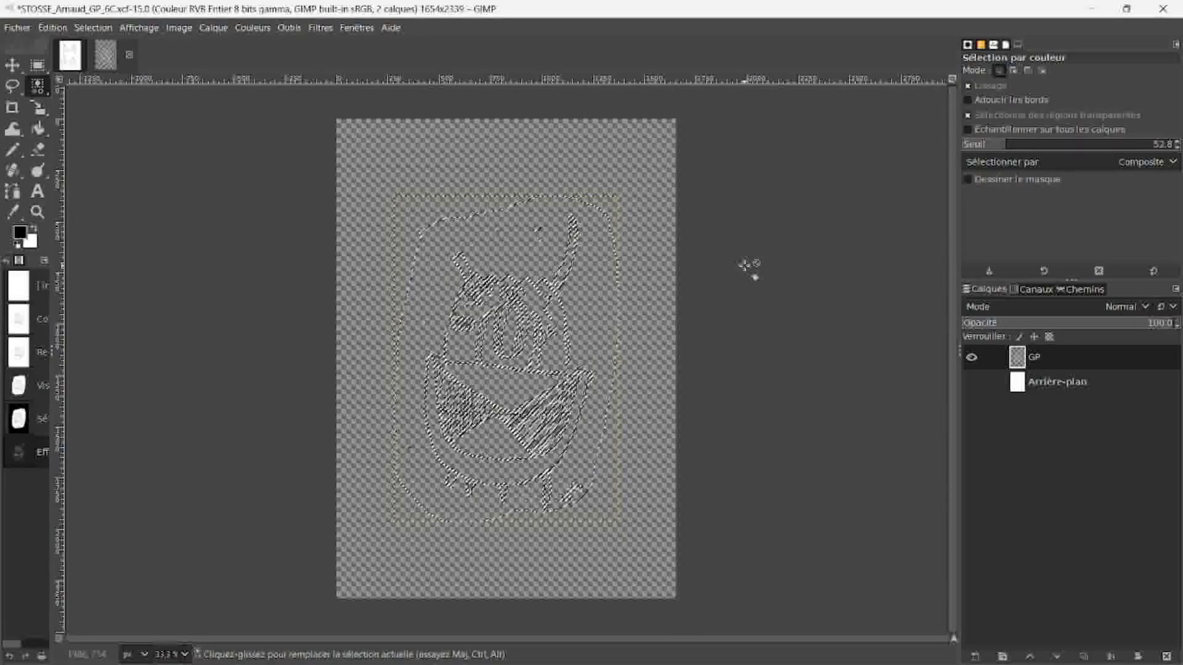
pyautogui.click(39, 68)
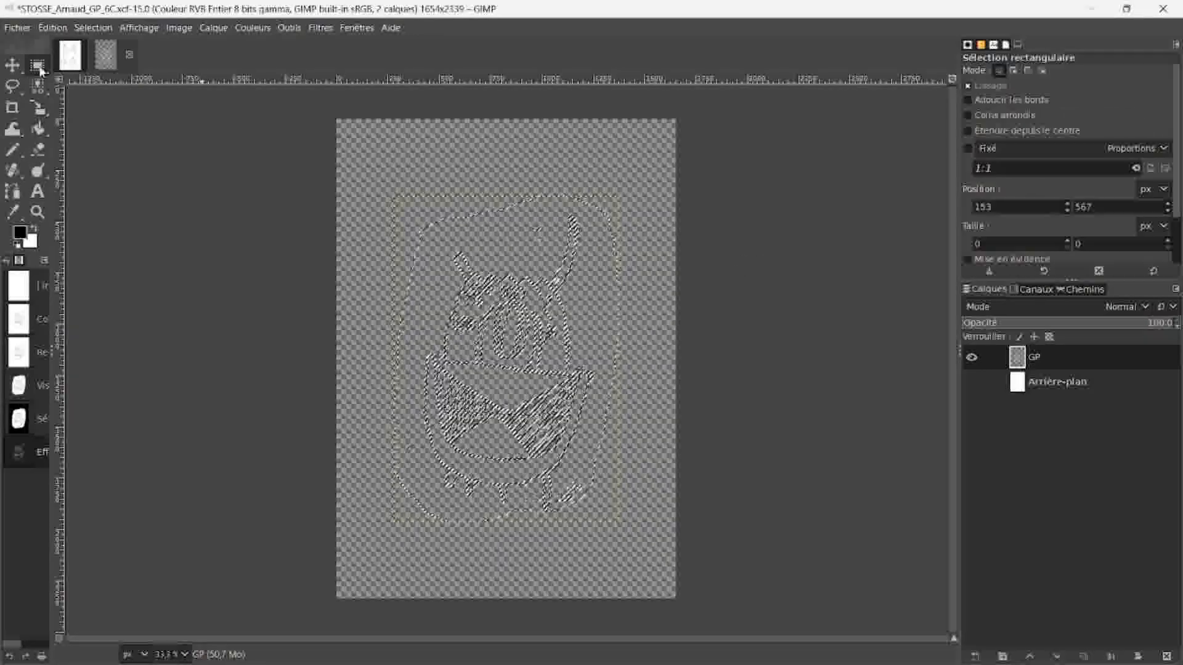
pyautogui.click(435, 146)
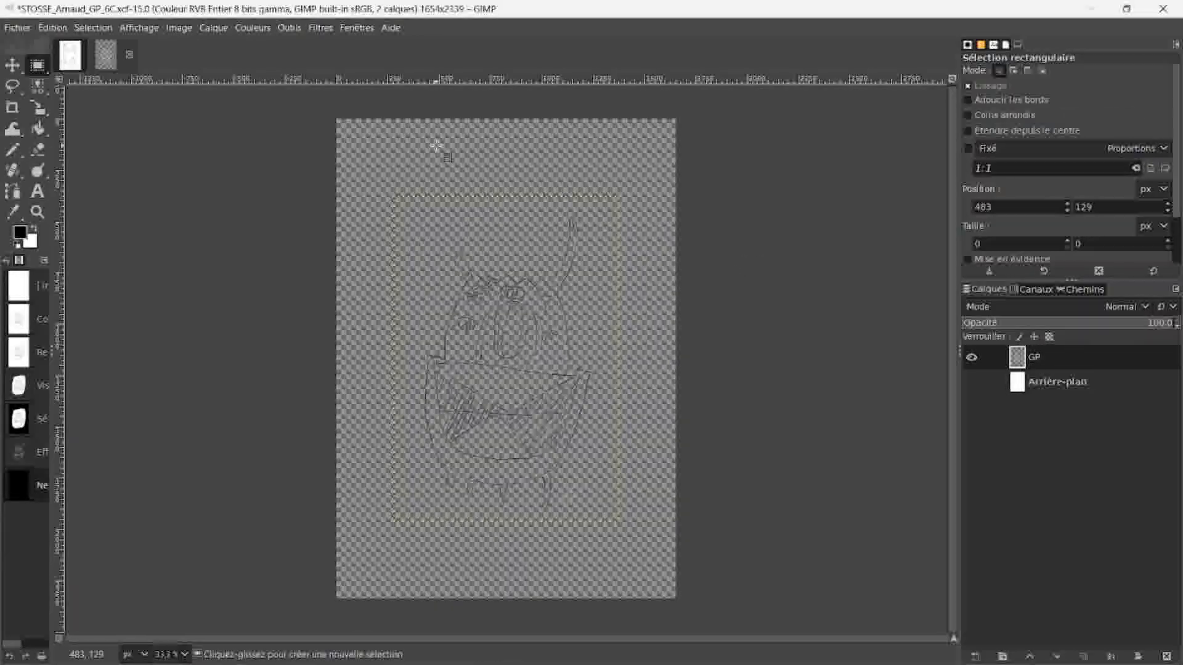
# Step: Show the Arrière-plan layer again and add a transparent 1654 × 2339 px layer named CORPS
pyautogui.click(973, 383)
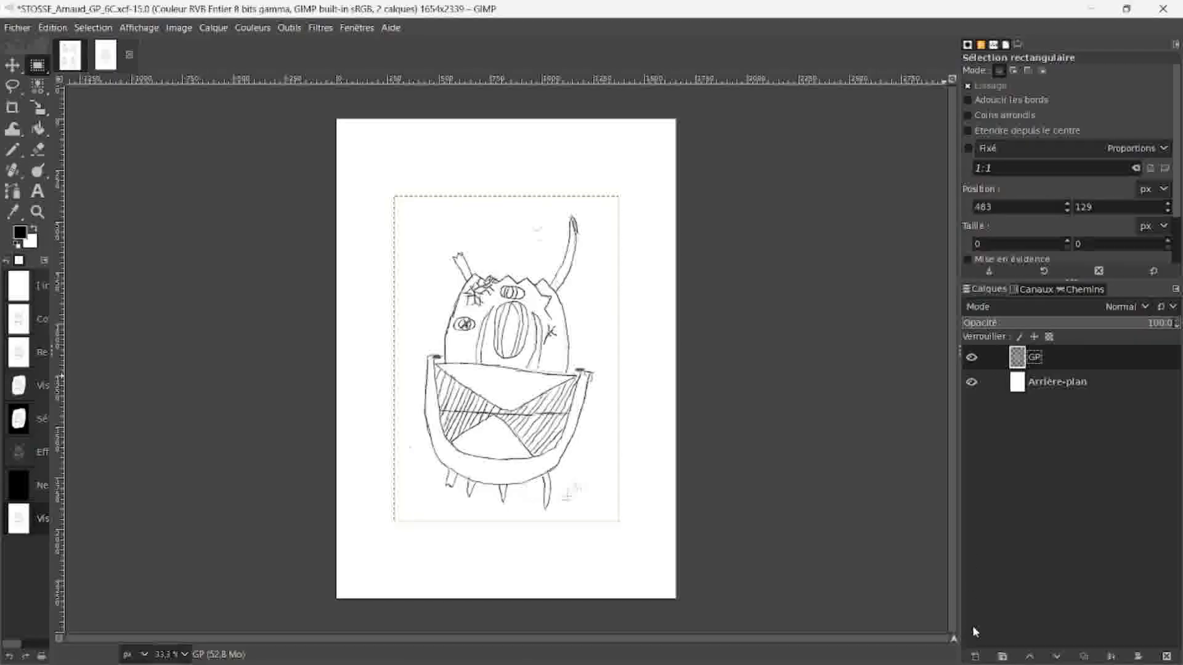
pyautogui.click(974, 658)
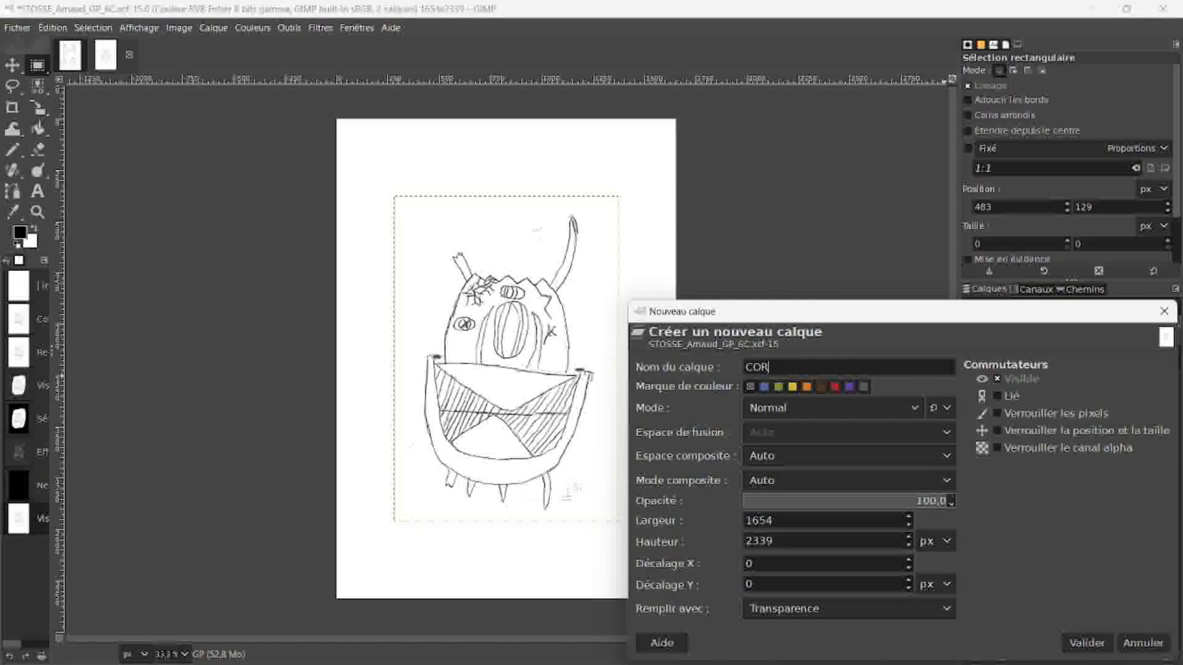
pyautogui.click(1082, 643)
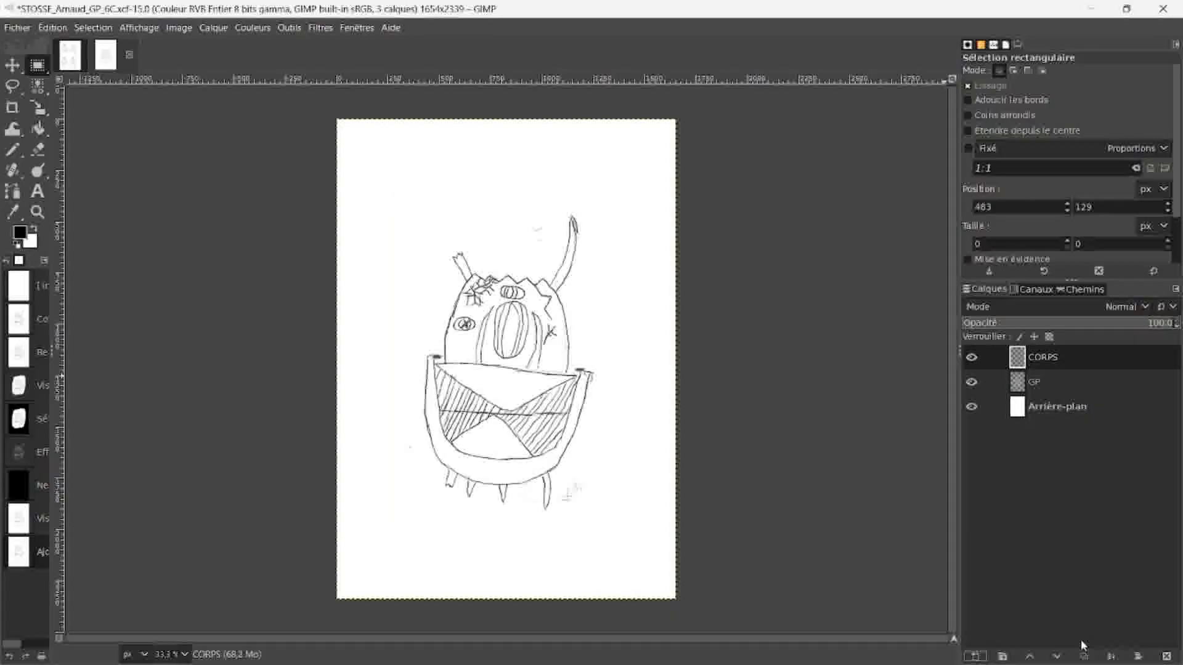
# Step: Set up the Airbrush with foreground colour db7070, size 70 and opacity 42.7
pyautogui.rightClick(13, 157)
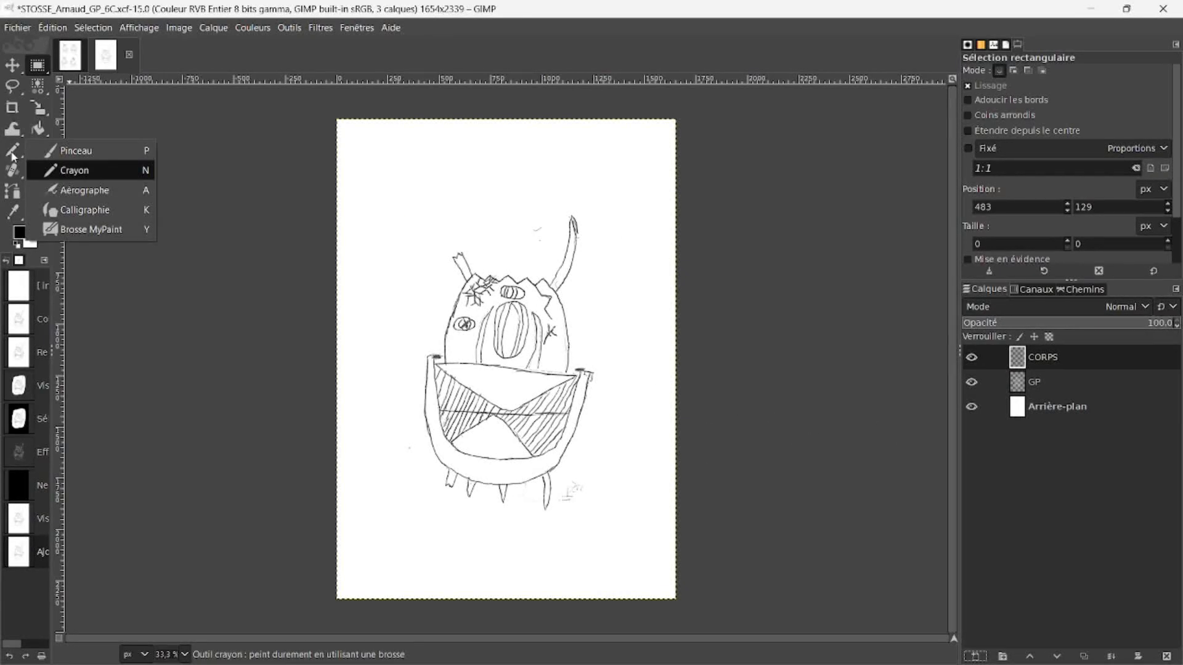
pyautogui.click(66, 186)
pyautogui.click(20, 233)
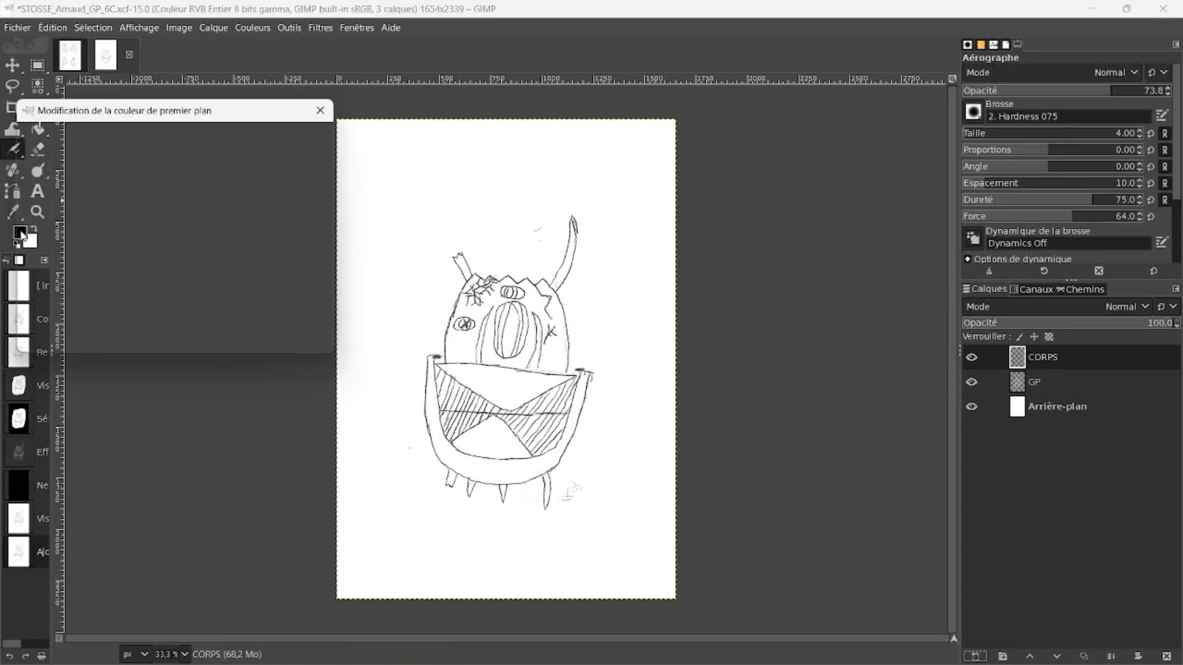
pyautogui.moveTo(88, 188); pyautogui.dragTo(76, 163)
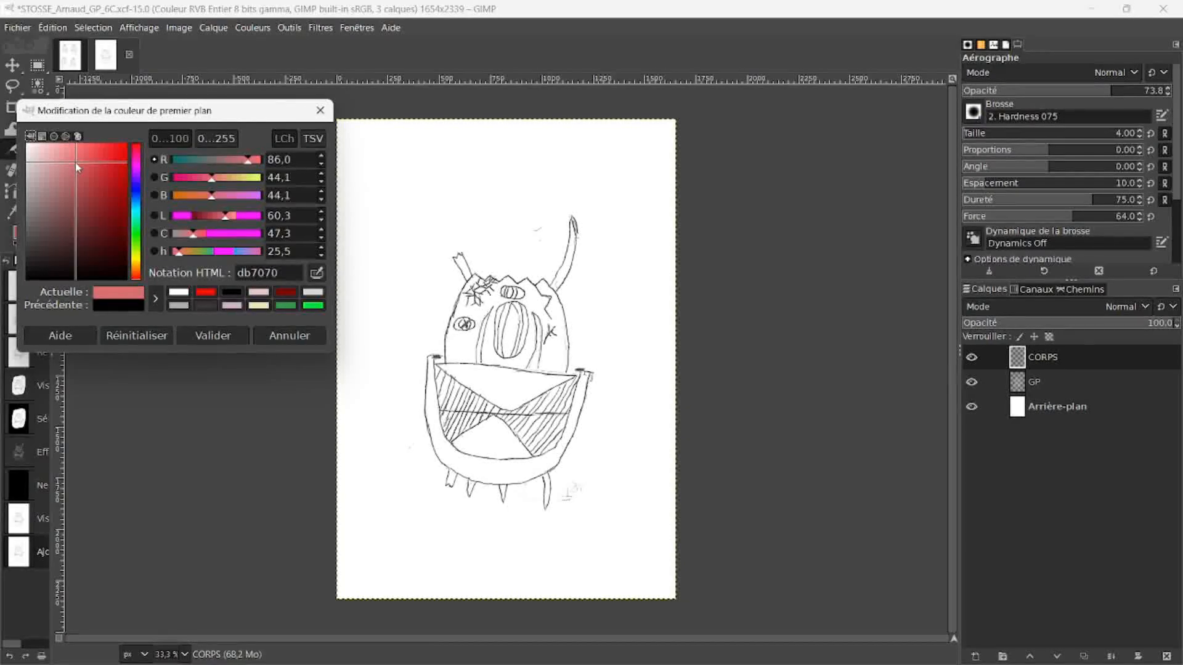
pyautogui.click(214, 334)
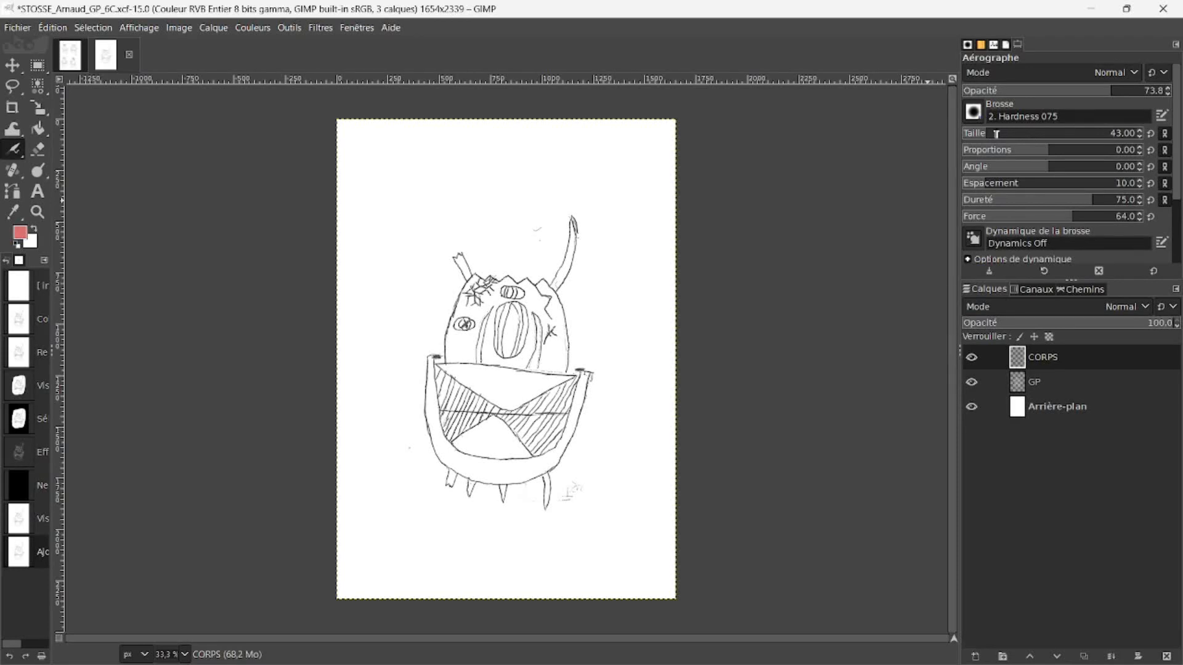
pyautogui.click(1047, 90)
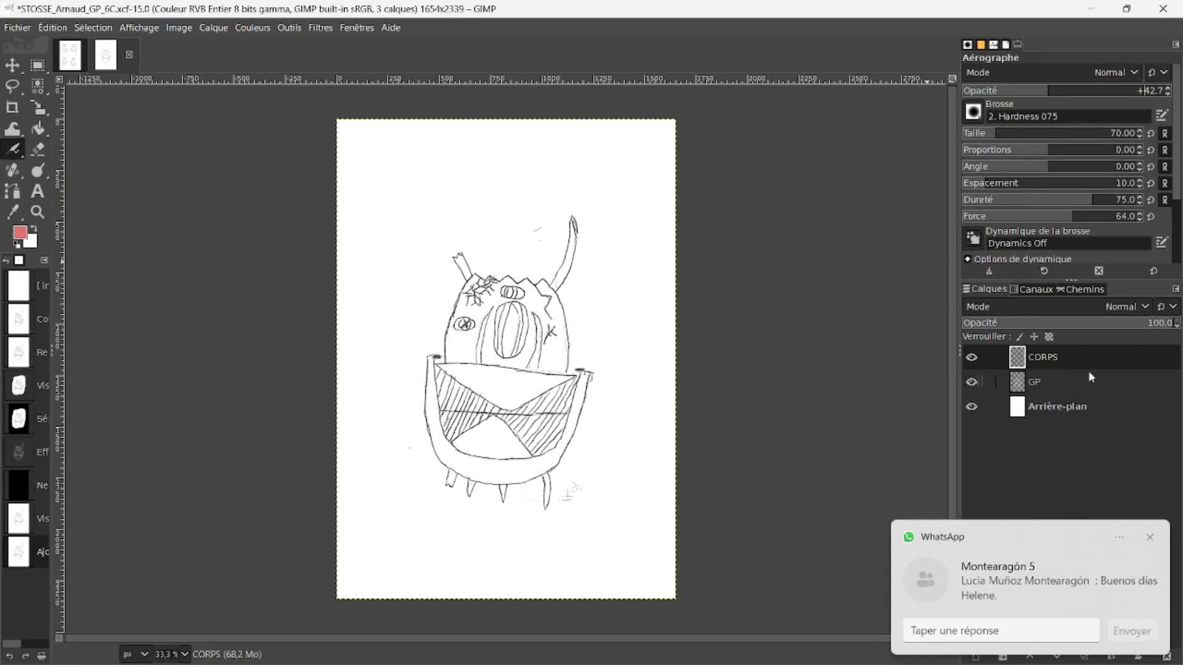
# Step: Scale the GP layer up to about 1553 × 2253 px so the monster nearly fills the page
pyautogui.click(1050, 378)
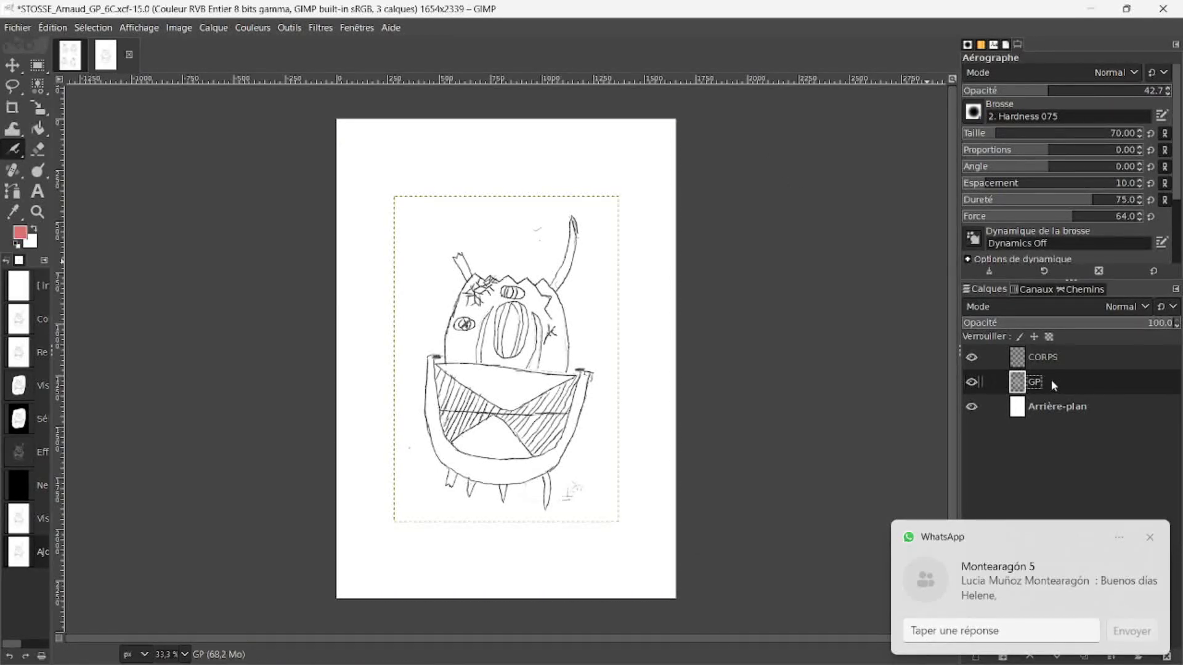
pyautogui.hotkey('shift', 's')
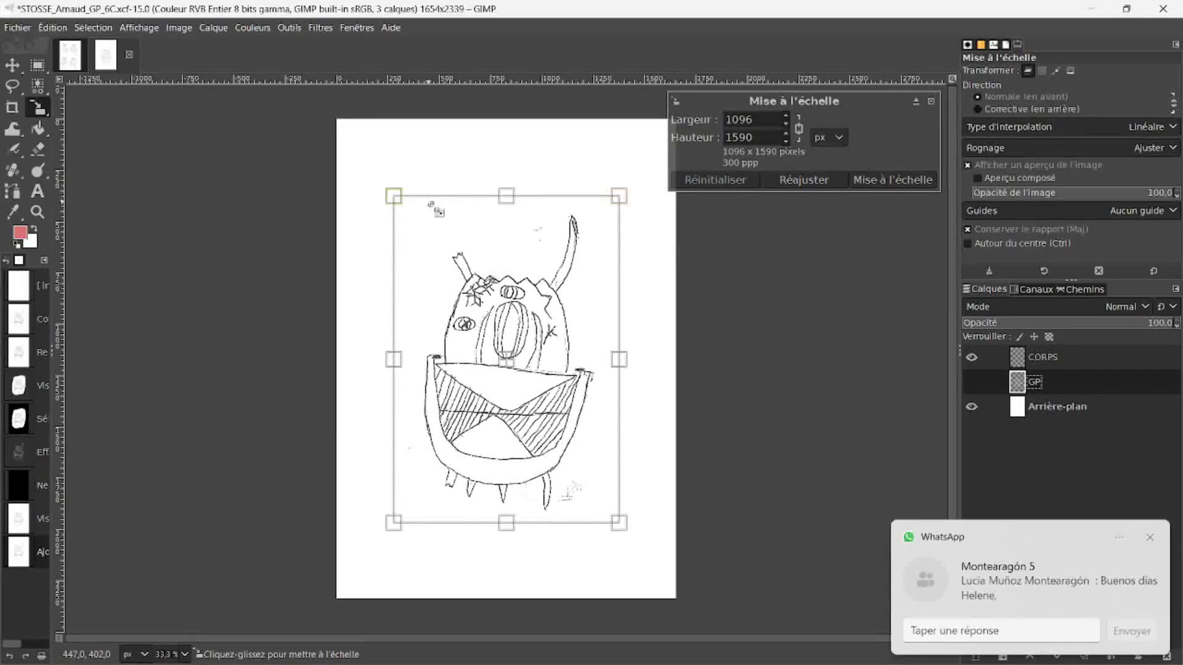
pyautogui.moveTo(392, 192); pyautogui.dragTo(344, 125)
pyautogui.moveTo(620, 524); pyautogui.dragTo(673, 581)
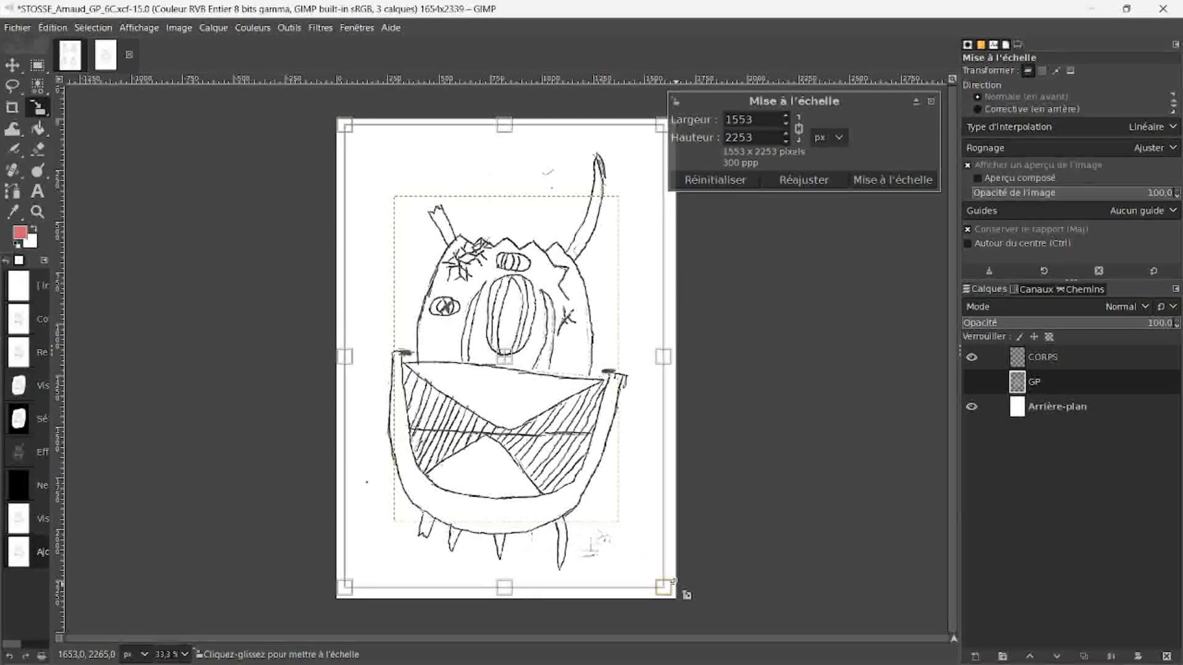
pyautogui.press('Return')
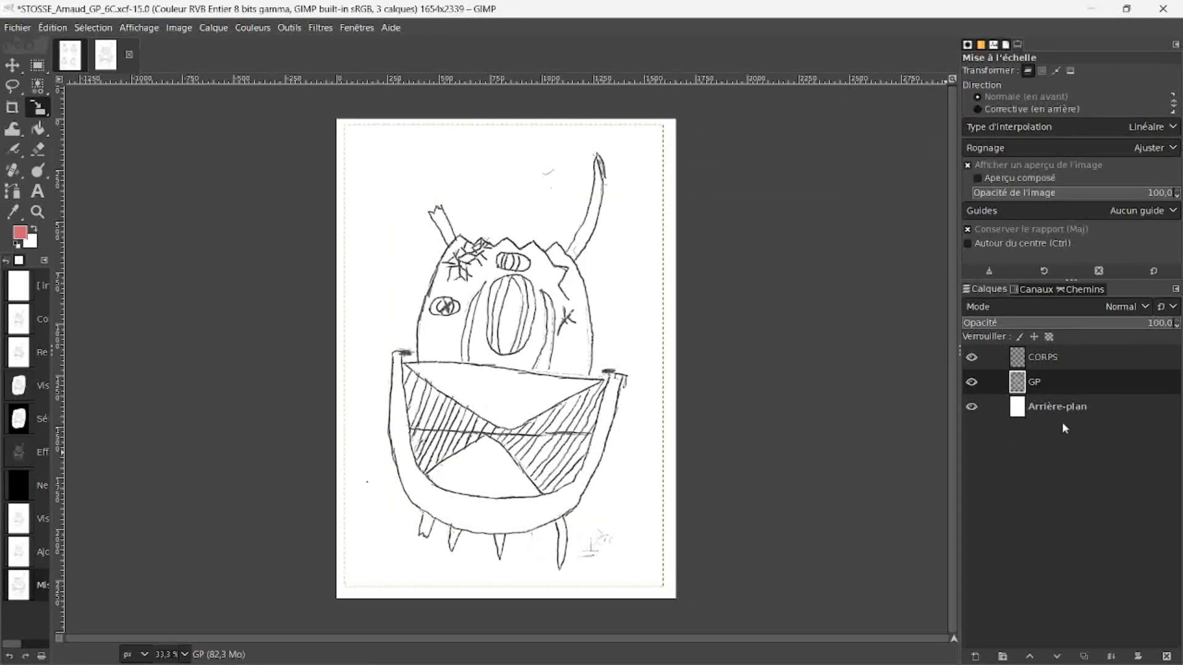
# Step: Airbrush the monster's upper lip and curved jaw in pink on the CORPS layer, with the brush size set to 139
pyautogui.click(1062, 353)
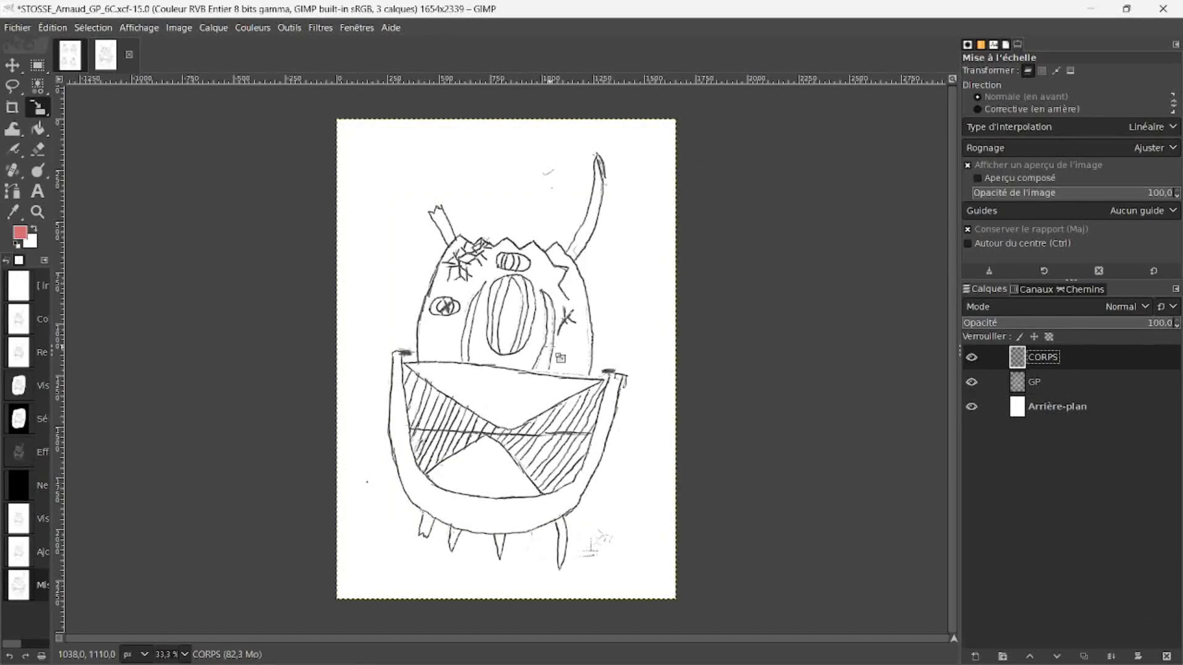
pyautogui.click(14, 151)
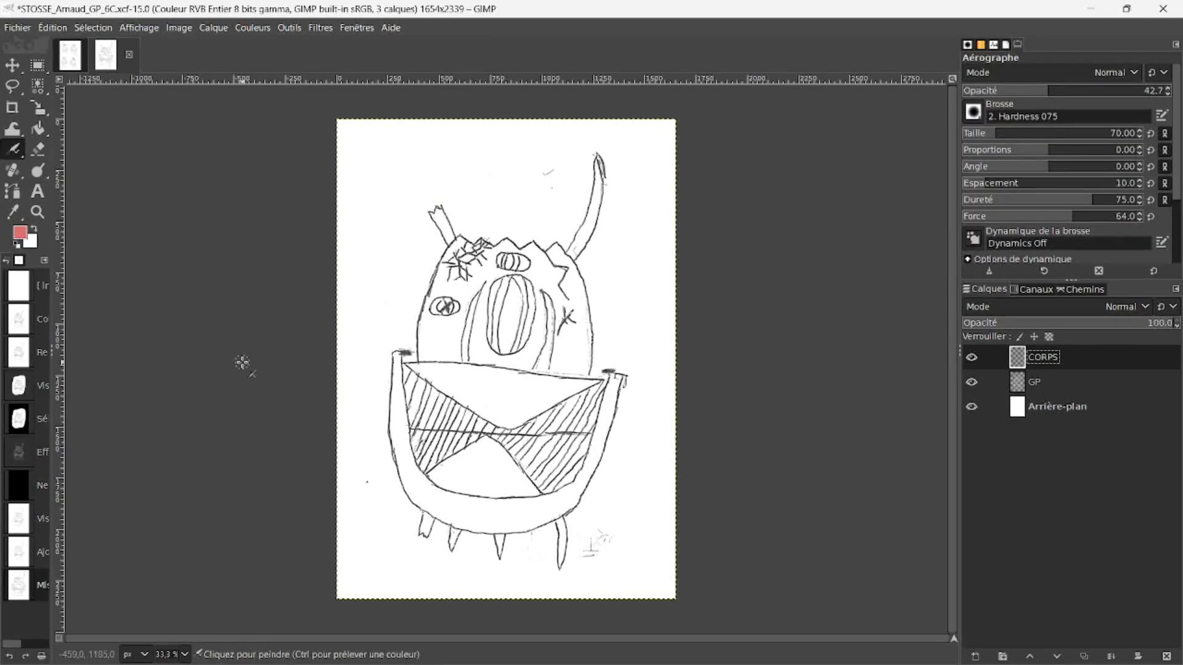
pyautogui.moveTo(408, 364)
pyautogui.mouseDown()
pyautogui.moveTo(497, 410)
pyautogui.moveTo(563, 382)
pyautogui.mouseUp()
pyautogui.hotkey('ctrl', 'z')
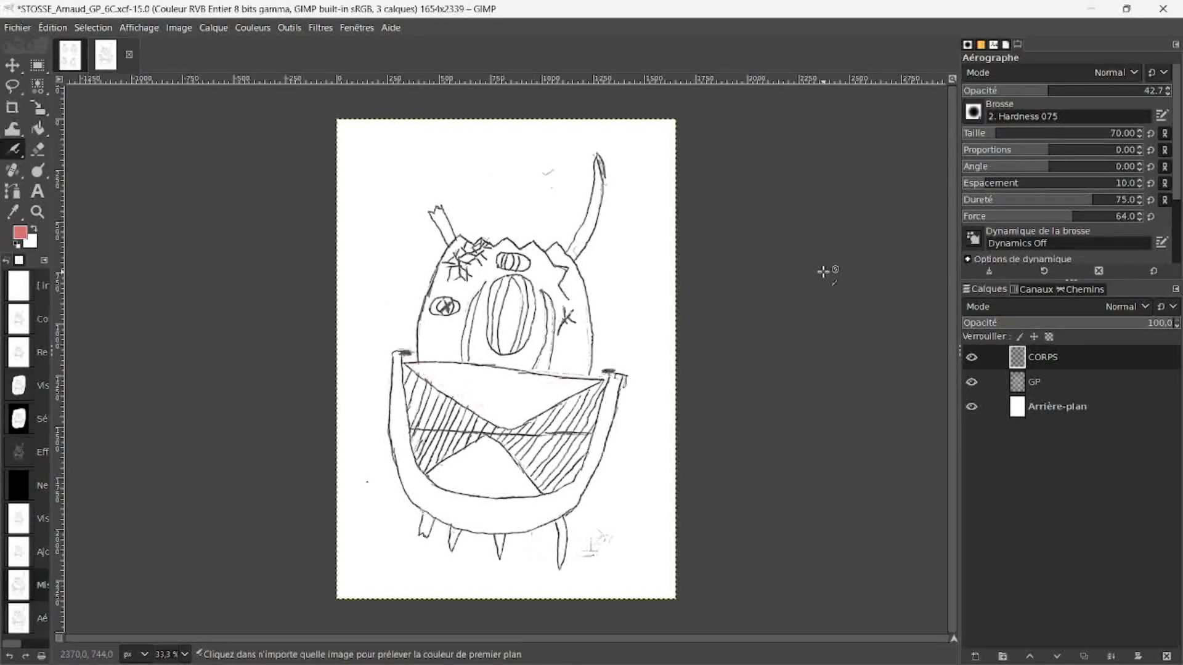
pyautogui.click(1012, 134)
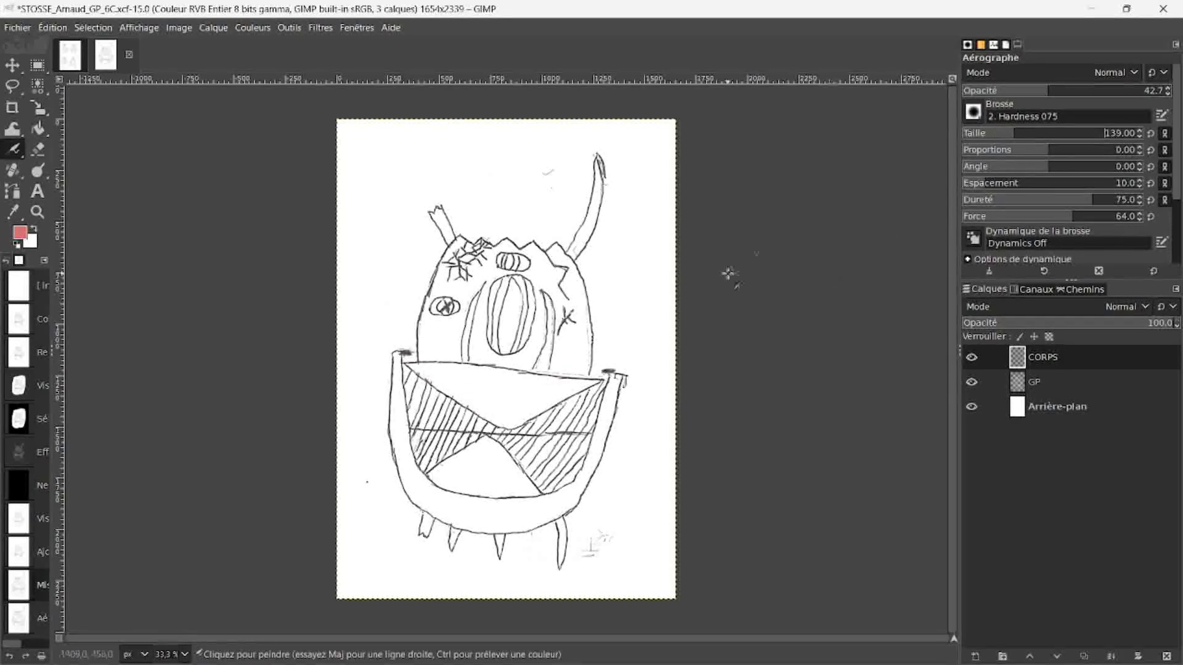
pyautogui.moveTo(440, 375)
pyautogui.mouseDown()
pyautogui.moveTo(504, 415)
pyautogui.moveTo(571, 387)
pyautogui.moveTo(455, 377)
pyautogui.moveTo(520, 390)
pyautogui.moveTo(492, 397)
pyautogui.moveTo(456, 374)
pyautogui.moveTo(493, 382)
pyautogui.moveTo(410, 376)
pyautogui.moveTo(407, 386)
pyautogui.moveTo(395, 366)
pyautogui.moveTo(402, 452)
pyautogui.moveTo(420, 493)
pyautogui.moveTo(553, 504)
pyautogui.mouseUp()
pyautogui.moveTo(598, 447)
pyautogui.mouseDown()
pyautogui.moveTo(610, 380)
pyautogui.moveTo(570, 482)
pyautogui.moveTo(538, 514)
pyautogui.moveTo(537, 499)
pyautogui.moveTo(410, 496)
pyautogui.moveTo(459, 524)
pyautogui.moveTo(531, 517)
pyautogui.mouseUp()
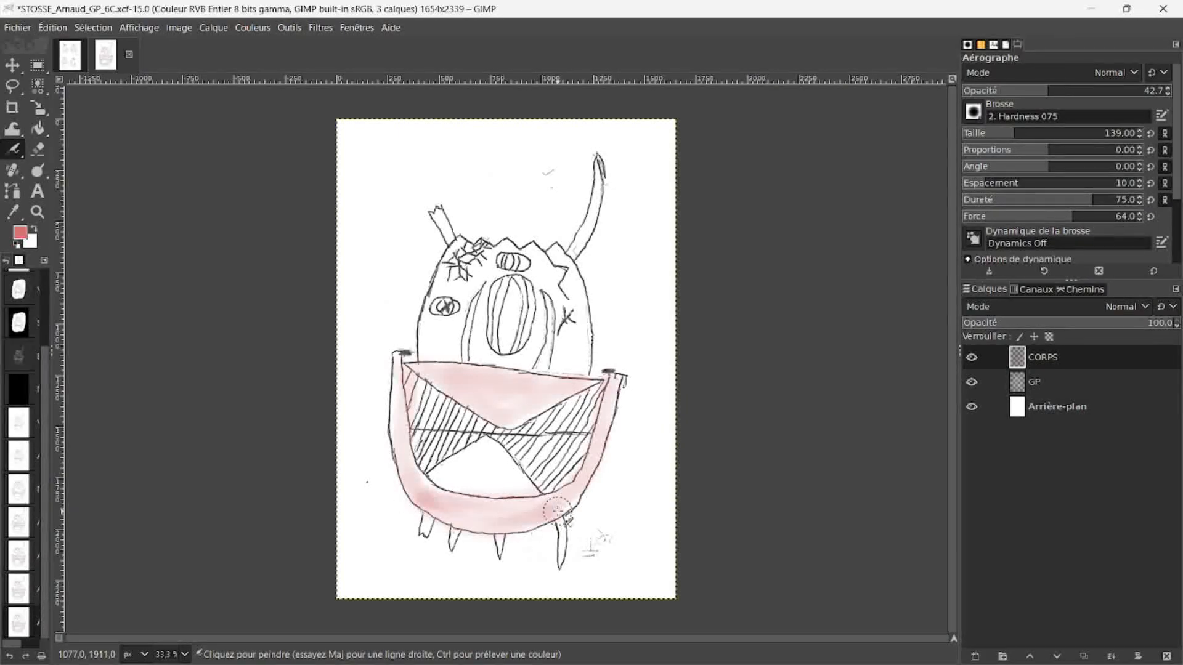
# Step: Build up pink shading along the jaw with the Airbrush at size 68 and opacity 59.5
pyautogui.scroll(2, 531, 518)
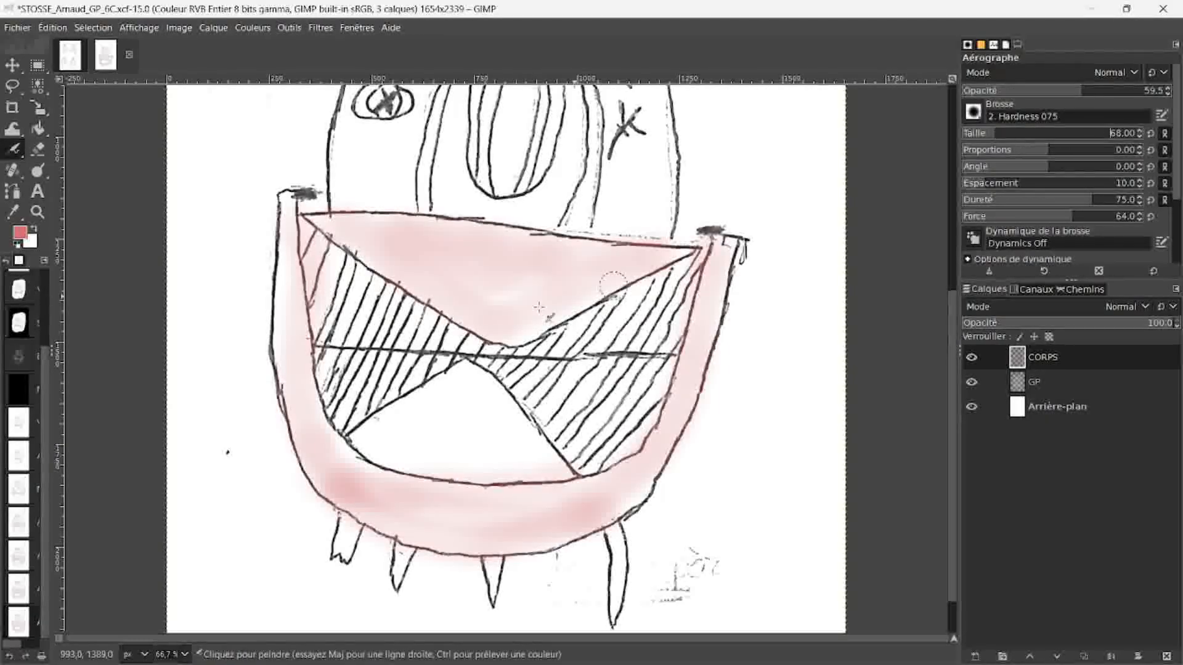
pyautogui.moveTo(288, 250)
pyautogui.mouseDown()
pyautogui.moveTo(285, 222)
pyautogui.moveTo(291, 387)
pyautogui.moveTo(333, 490)
pyautogui.moveTo(366, 521)
pyautogui.moveTo(530, 546)
pyautogui.moveTo(624, 505)
pyautogui.mouseUp()
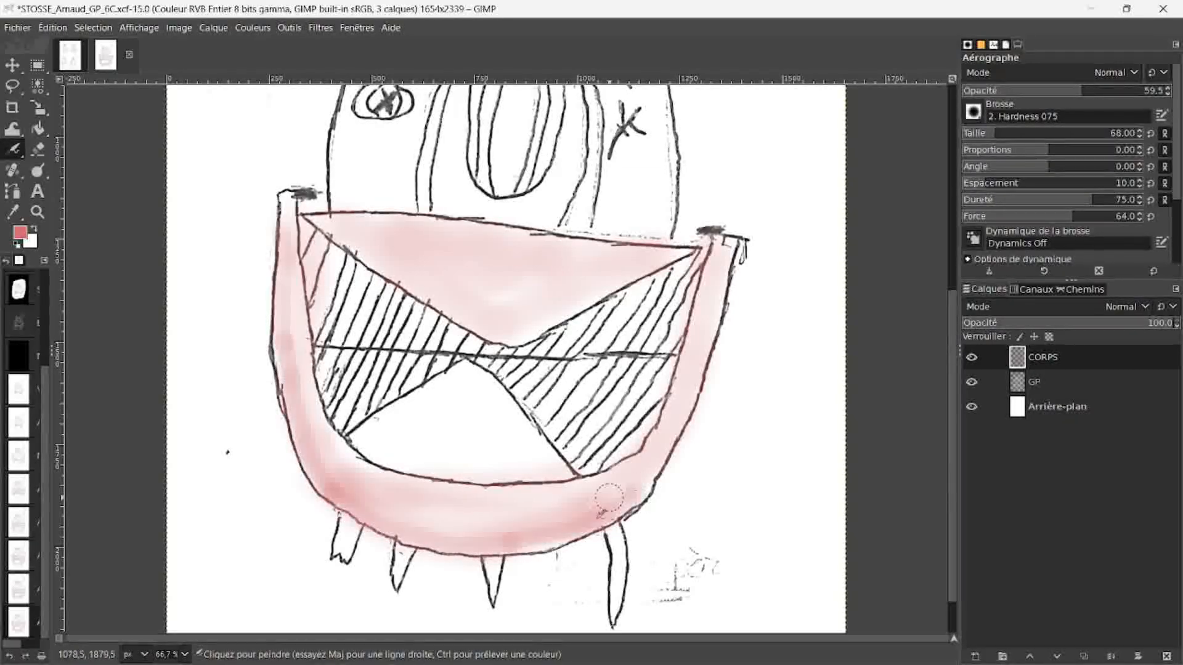
pyautogui.moveTo(305, 434); pyautogui.dragTo(369, 505)
pyautogui.moveTo(283, 301)
pyautogui.mouseDown()
pyautogui.moveTo(295, 347)
pyautogui.moveTo(285, 216)
pyautogui.mouseUp()
pyautogui.moveTo(291, 261); pyautogui.dragTo(294, 298)
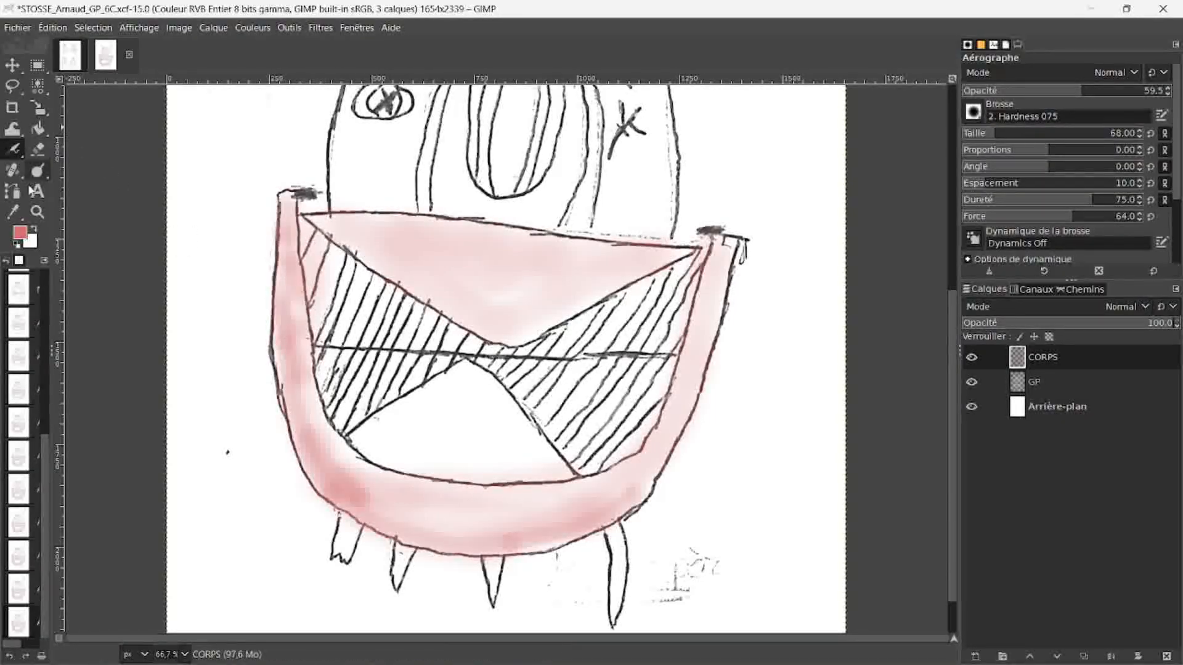
# Step: Set the foreground colour to red ff0000 and airbrush accents along the jaw's lower-left edge and the lip's upper edge
pyautogui.click(20, 232)
pyautogui.click(125, 145)
pyautogui.moveTo(283, 394); pyautogui.dragTo(465, 540)
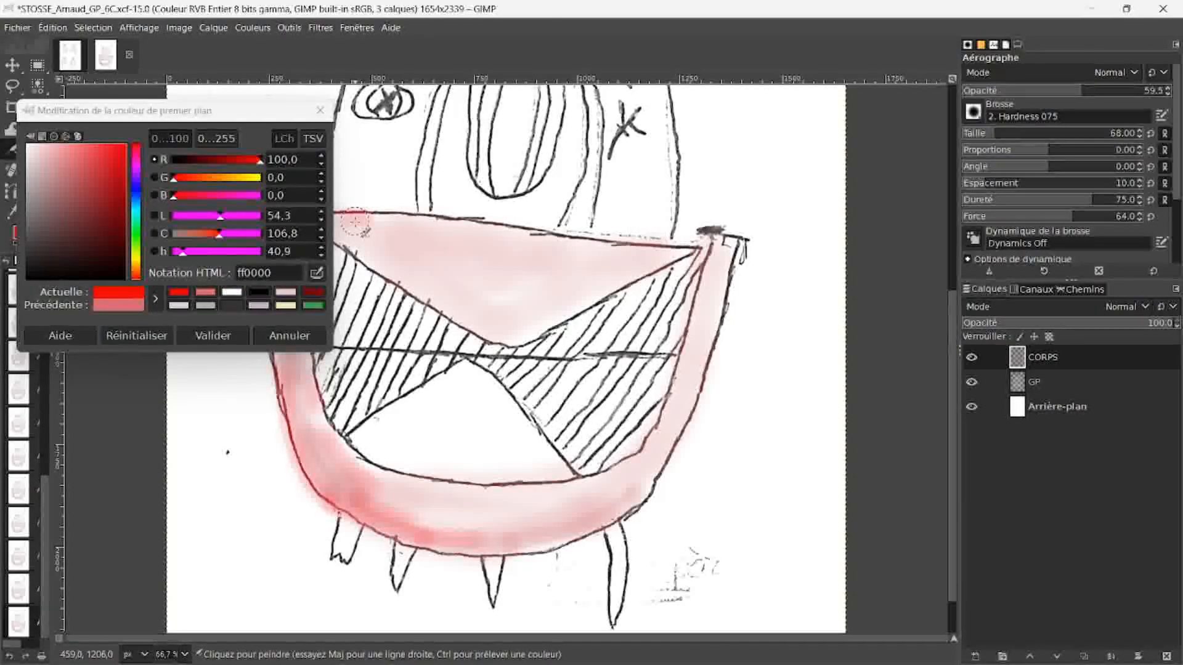
pyautogui.moveTo(355, 222); pyautogui.dragTo(459, 228)
pyautogui.moveTo(373, 243); pyautogui.dragTo(390, 250)
# Step: Change the foreground to a bright yellow-green and airbrush it over the upper lip and the jaw
pyautogui.click(136, 255)
pyautogui.click(122, 151)
pyautogui.click(213, 336)
pyautogui.moveTo(292, 213)
pyautogui.mouseDown()
pyautogui.moveTo(320, 419)
pyautogui.moveTo(616, 473)
pyautogui.mouseUp()
pyautogui.moveTo(369, 235); pyautogui.dragTo(520, 336)
pyautogui.moveTo(323, 394); pyautogui.dragTo(665, 474)
# Step: Airbrush a duller yellow-green over the lip and jaw, and erase the paint spilling past their outlines with a size 68 Eraser
pyautogui.click(20, 232)
pyautogui.click(86, 163)
pyautogui.click(213, 336)
pyautogui.moveTo(422, 497)
pyautogui.mouseDown()
pyautogui.moveTo(600, 497)
pyautogui.moveTo(728, 271)
pyautogui.mouseUp()
pyautogui.moveTo(506, 234)
pyautogui.mouseDown()
pyautogui.moveTo(310, 219)
pyautogui.moveTo(321, 259)
pyautogui.mouseUp()
pyautogui.moveTo(255, 411)
pyautogui.mouseDown()
pyautogui.moveTo(320, 510)
pyautogui.moveTo(457, 573)
pyautogui.mouseUp()
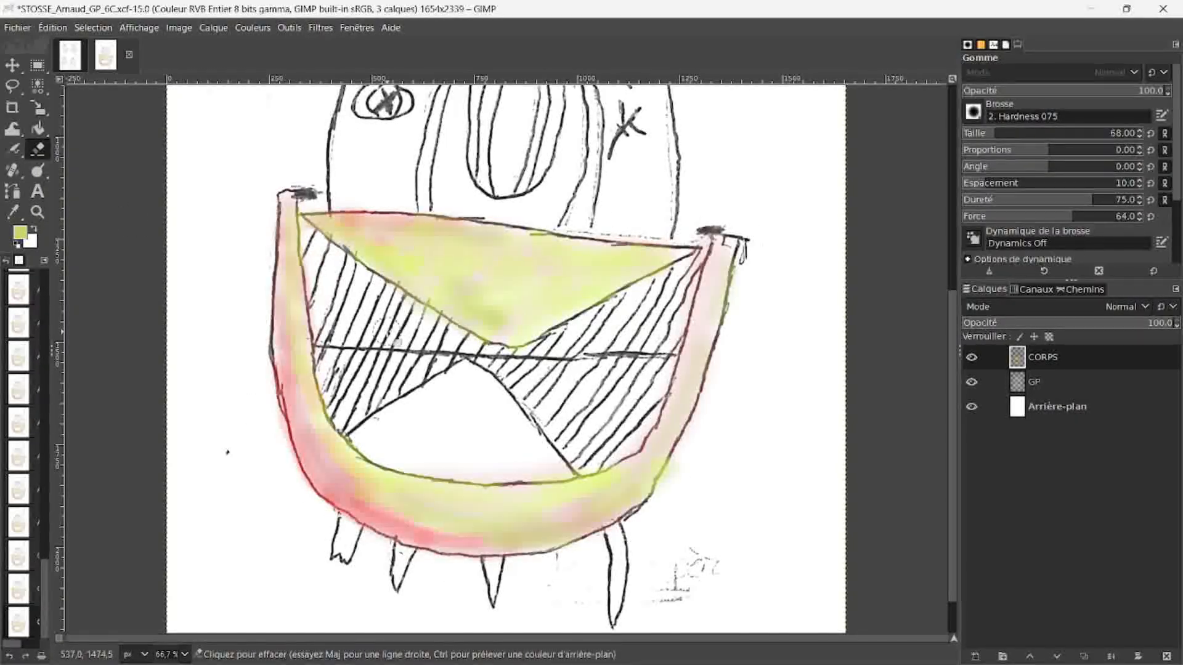
pyautogui.moveTo(330, 445); pyautogui.dragTo(607, 449)
# Step: Choose a bright blue foreground colour and airbrush the pupil of the large central eye
pyautogui.scroll(4, 303, 284)
pyautogui.click(20, 232)
pyautogui.click(136, 206)
pyautogui.click(125, 162)
pyautogui.click(214, 334)
pyautogui.click(20, 232)
pyautogui.click(324, 112)
pyautogui.click(12, 149)
pyautogui.moveTo(518, 284)
pyautogui.mouseDown()
pyautogui.moveTo(507, 403)
pyautogui.moveTo(521, 271)
pyautogui.moveTo(528, 369)
pyautogui.moveTo(516, 385)
pyautogui.mouseUp()
# Step: Pick darker greyish blues, set the Airbrush size to 36 and colour the iris of the small left eye
pyautogui.click(20, 232)
pyautogui.click(71, 187)
pyautogui.click(212, 335)
pyautogui.click(20, 233)
pyautogui.click(58, 240)
pyautogui.click(212, 335)
pyautogui.click(983, 132)
pyautogui.moveTo(375, 320)
pyautogui.mouseDown()
pyautogui.moveTo(383, 332)
pyautogui.moveTo(390, 313)
pyautogui.mouseUp()
# Step: Airbrush the small upper eye in bright blue and touch up the left eye in a muted blue
pyautogui.click(20, 233)
pyautogui.click(106, 161)
pyautogui.click(212, 334)
pyautogui.moveTo(513, 225); pyautogui.dragTo(509, 249)
pyautogui.click(20, 232)
pyautogui.click(83, 200)
pyautogui.click(212, 335)
pyautogui.moveTo(375, 322); pyautogui.dragTo(377, 333)
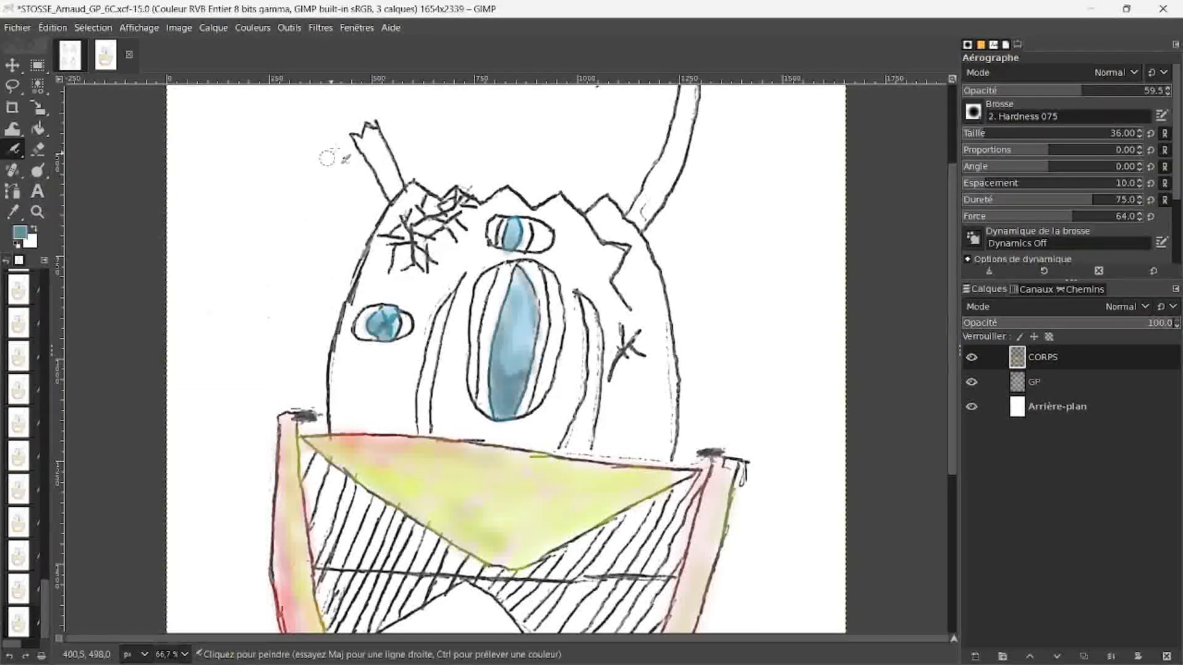
# Step: Move the CORPS layer below the GP layer so the line drawing sits above the colours
pyautogui.press('-')
pyautogui.press('-')
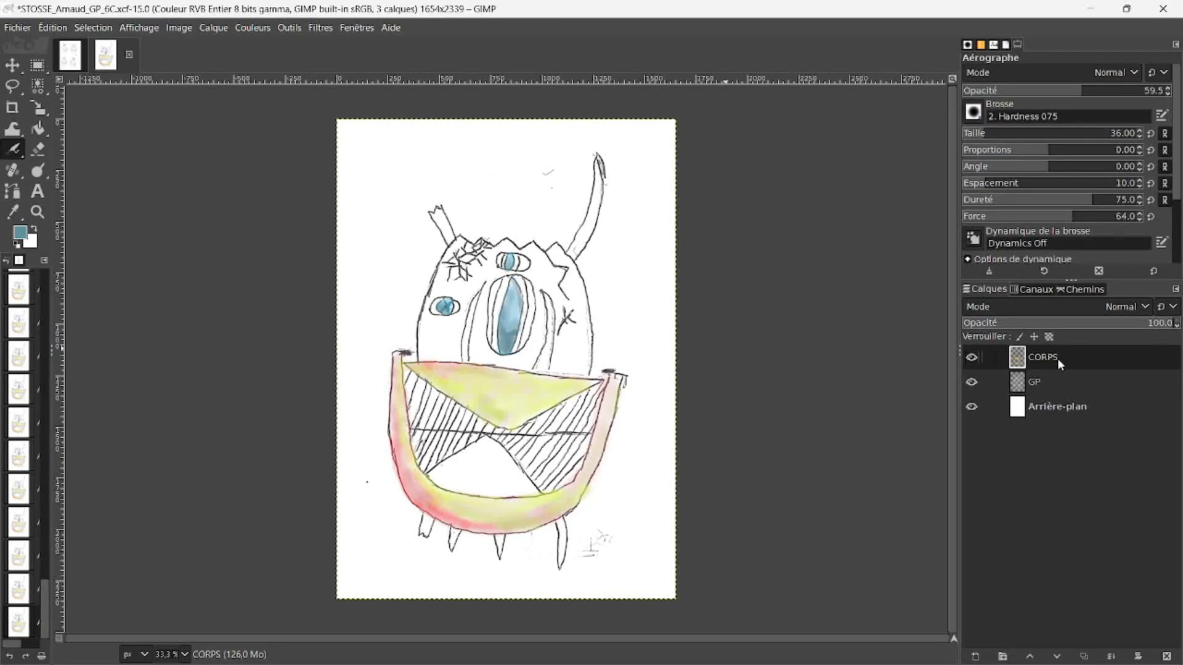
pyautogui.press('+')
pyautogui.press('+')
pyautogui.press('+')
pyautogui.press('+')
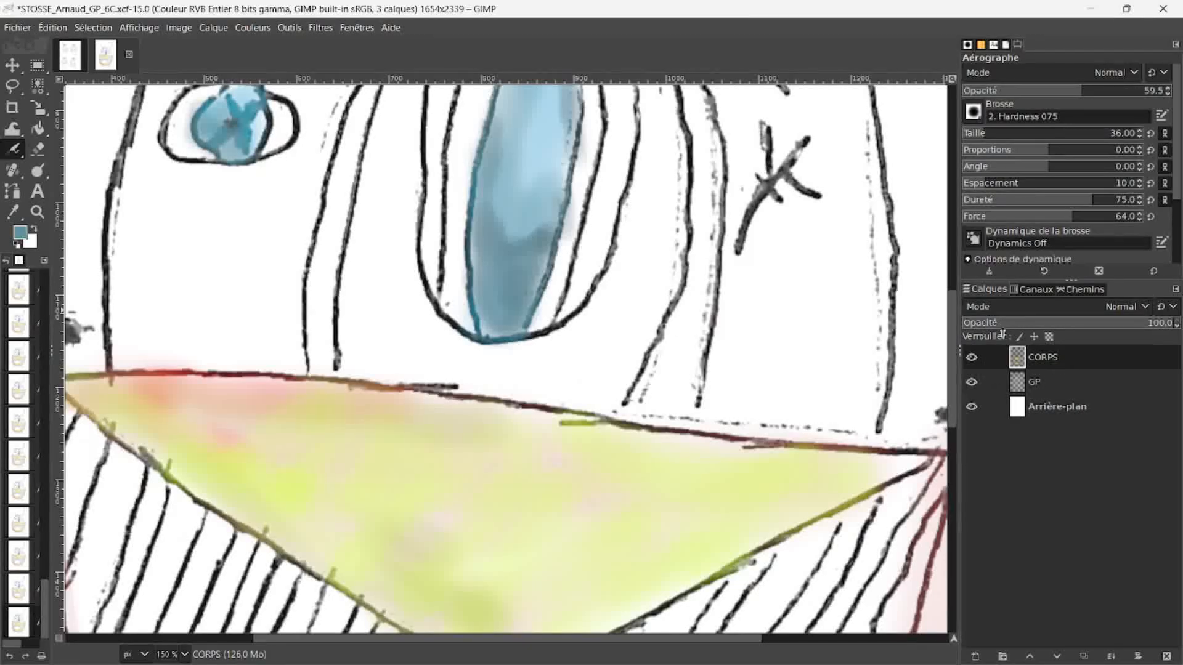
pyautogui.moveTo(1045, 360); pyautogui.dragTo(1054, 388)
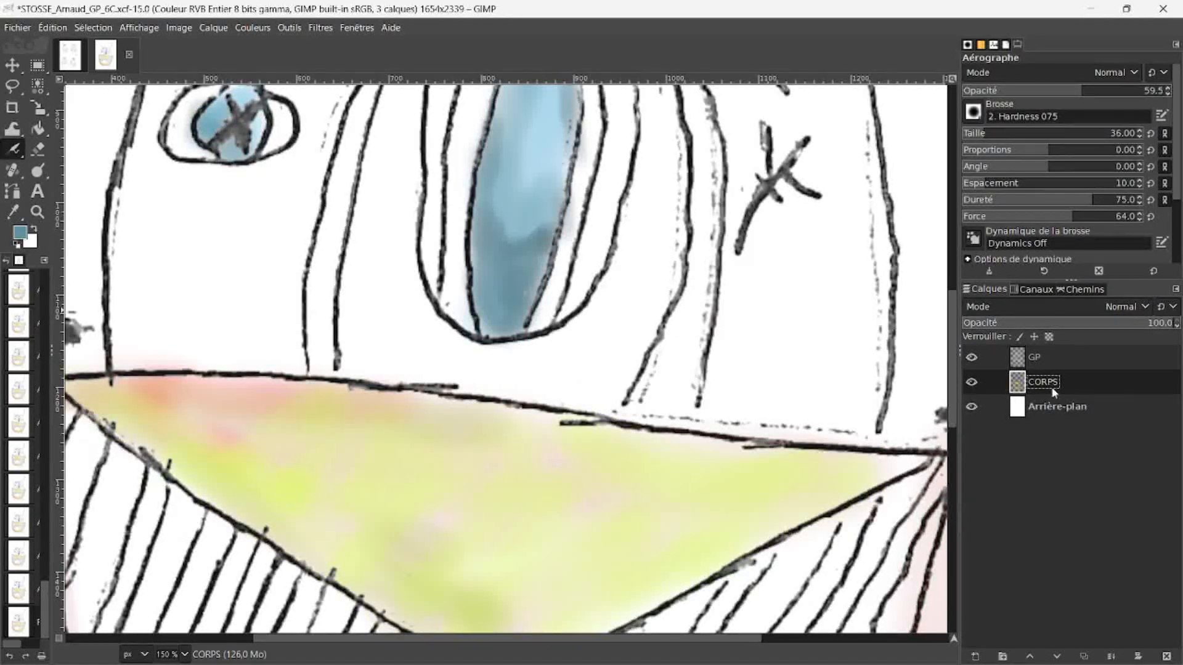
pyautogui.press('1')
pyautogui.scroll(-1, 708, 396)
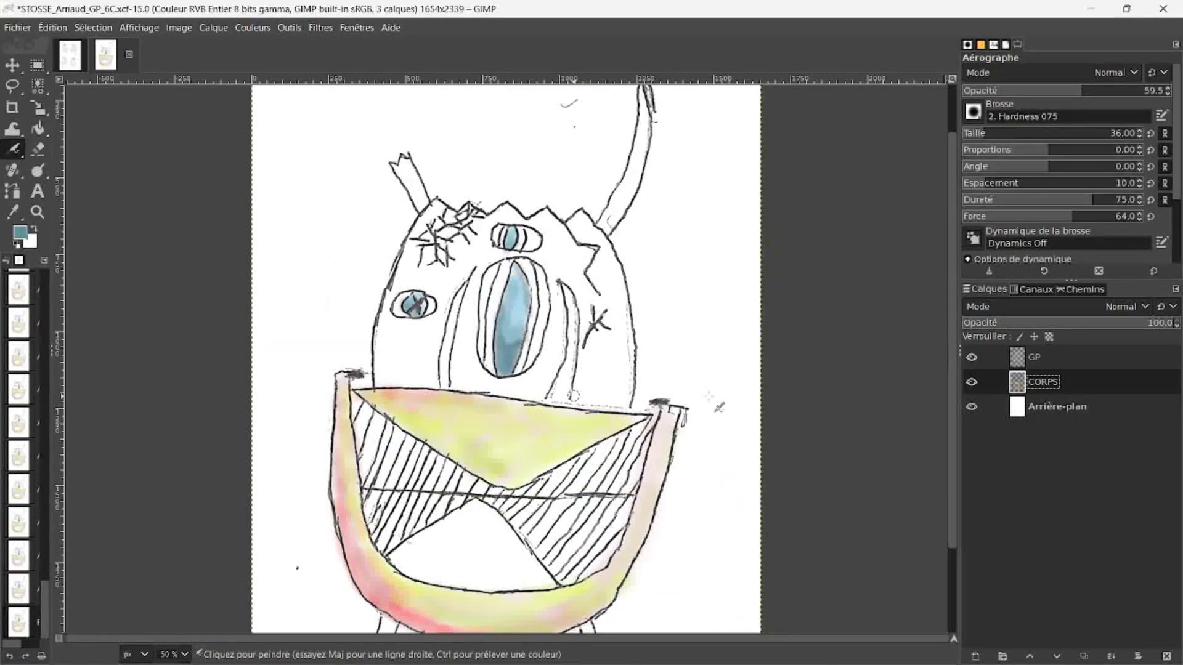
# Step: Remove the scribble beside the right foot and the stray mark near the tall horn using rectangular selections on GP, and clear the selection
pyautogui.scroll(-1, 708, 396)
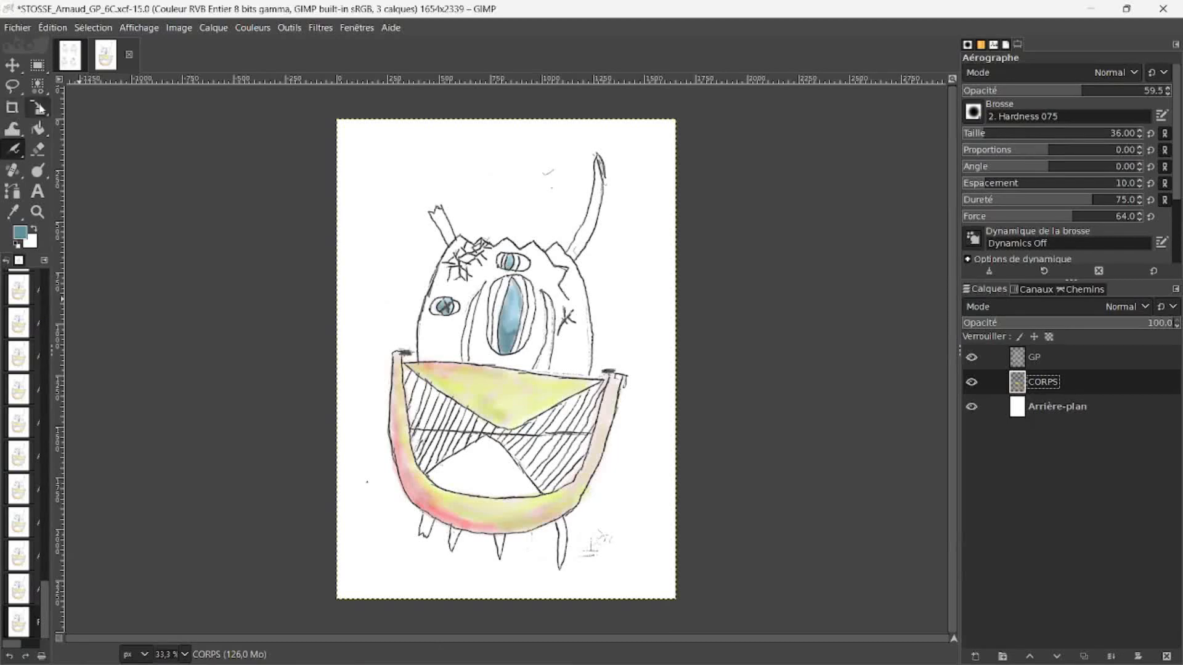
pyautogui.click(37, 66)
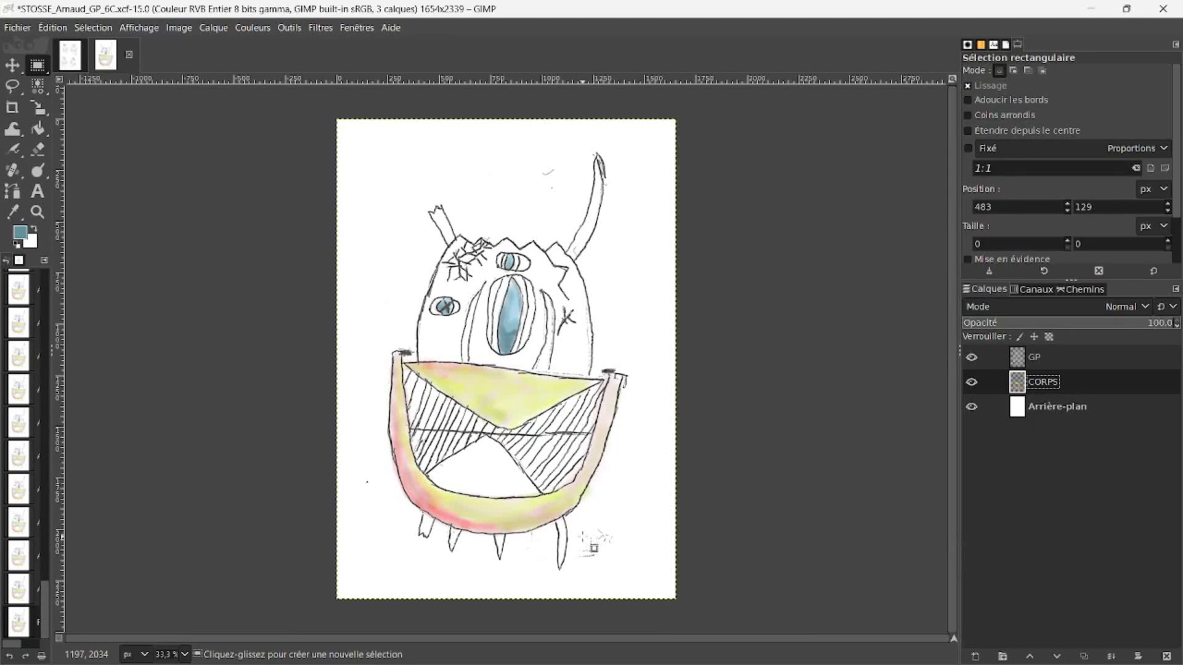
pyautogui.moveTo(579, 525); pyautogui.dragTo(653, 582)
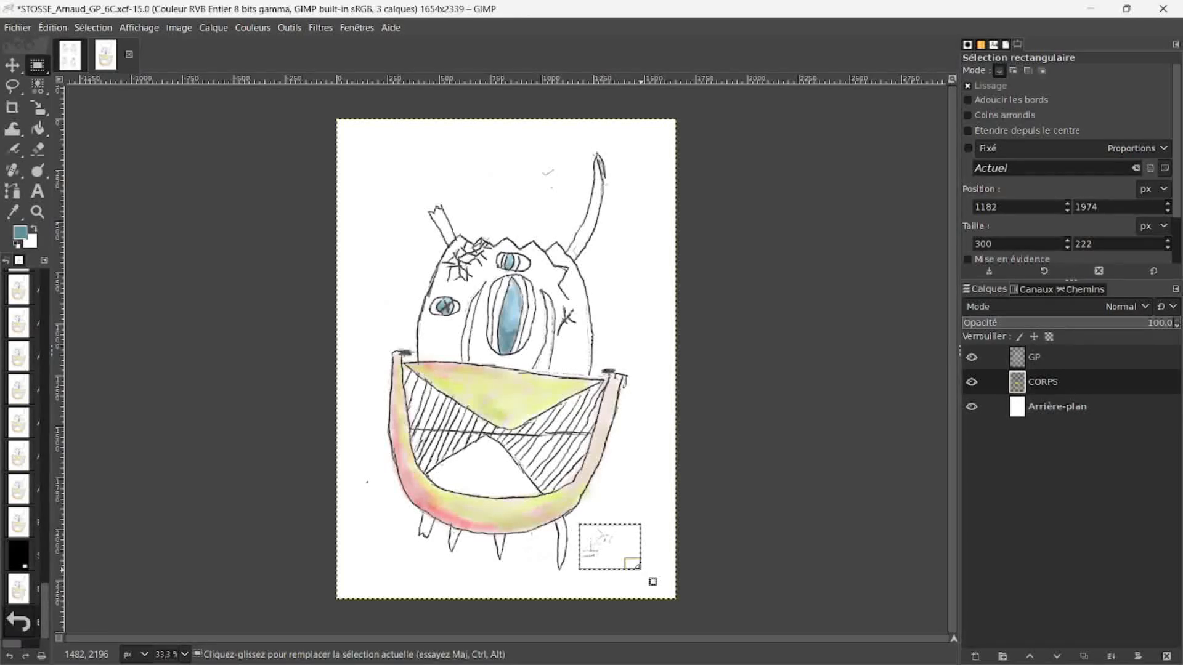
pyautogui.click(1061, 356)
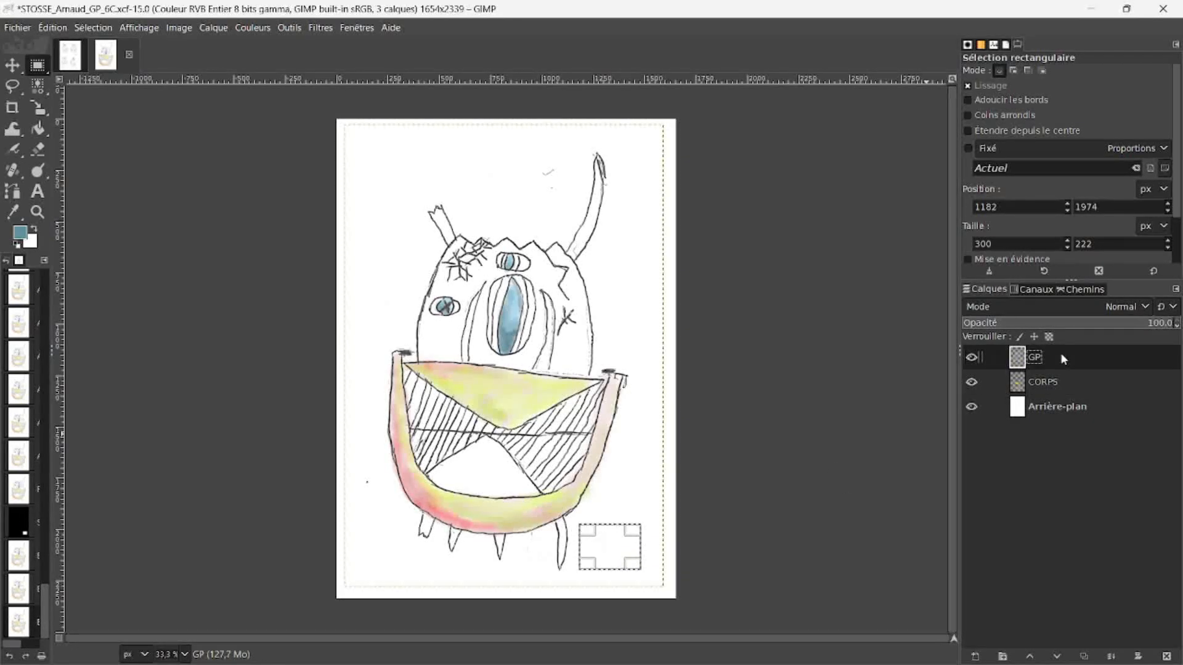
pyautogui.moveTo(536, 163); pyautogui.dragTo(565, 210)
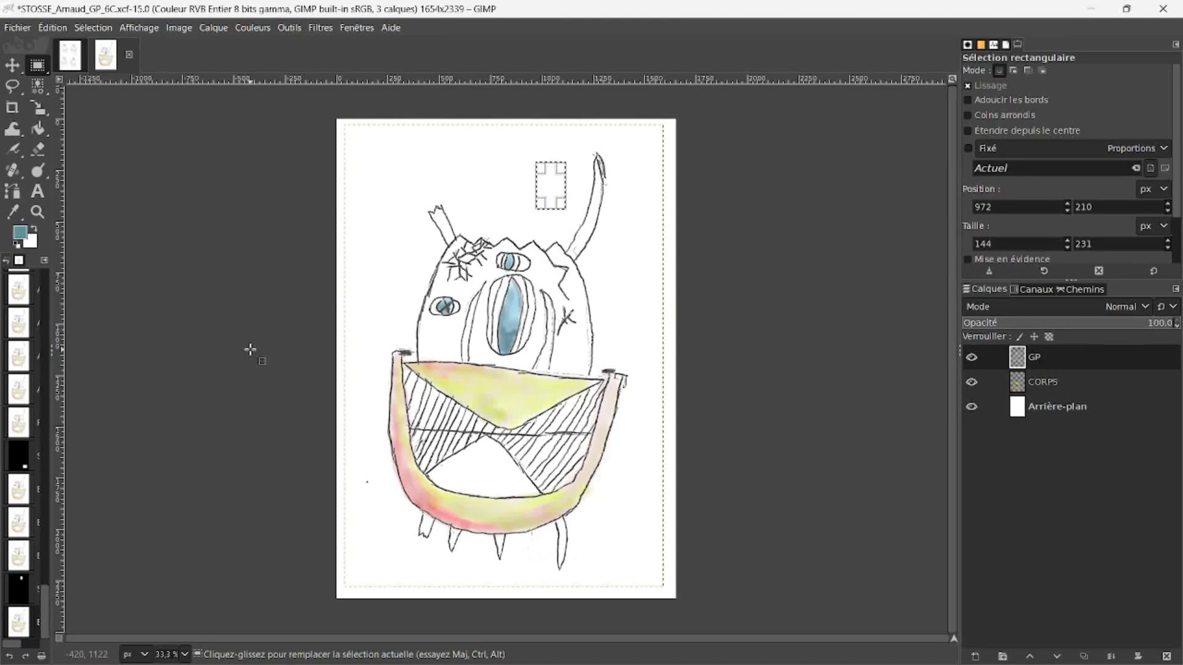
pyautogui.click(355, 187)
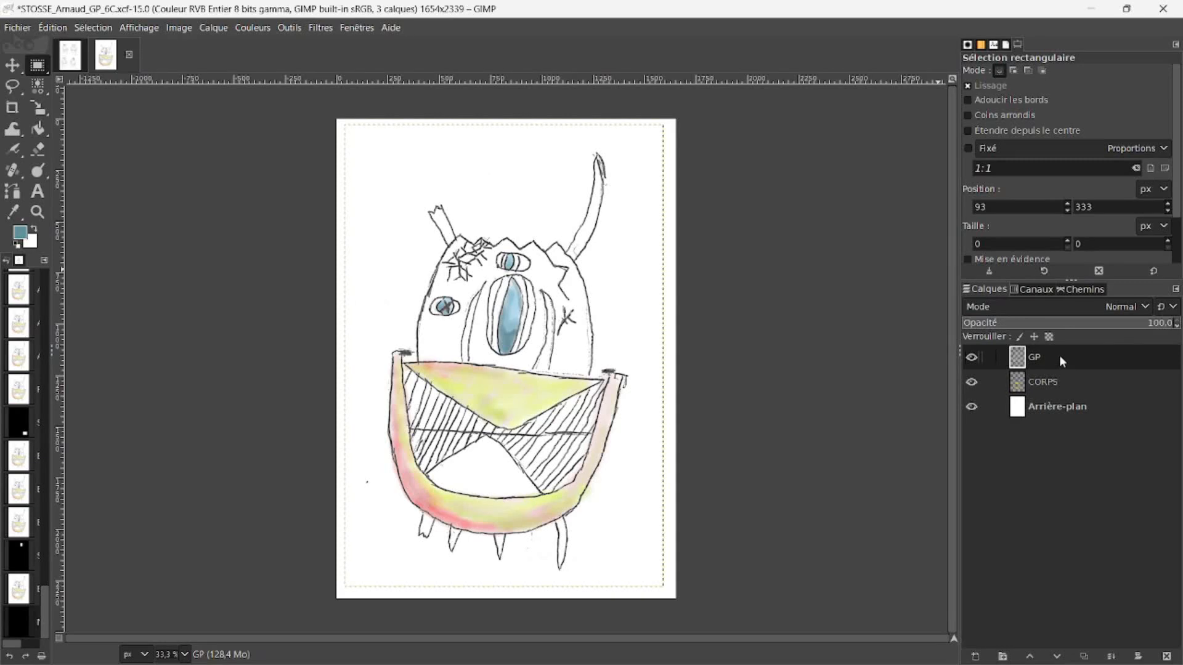
# Step: Hide and show the GP layer to compare the colours with and without the line drawing
pyautogui.click(972, 357)
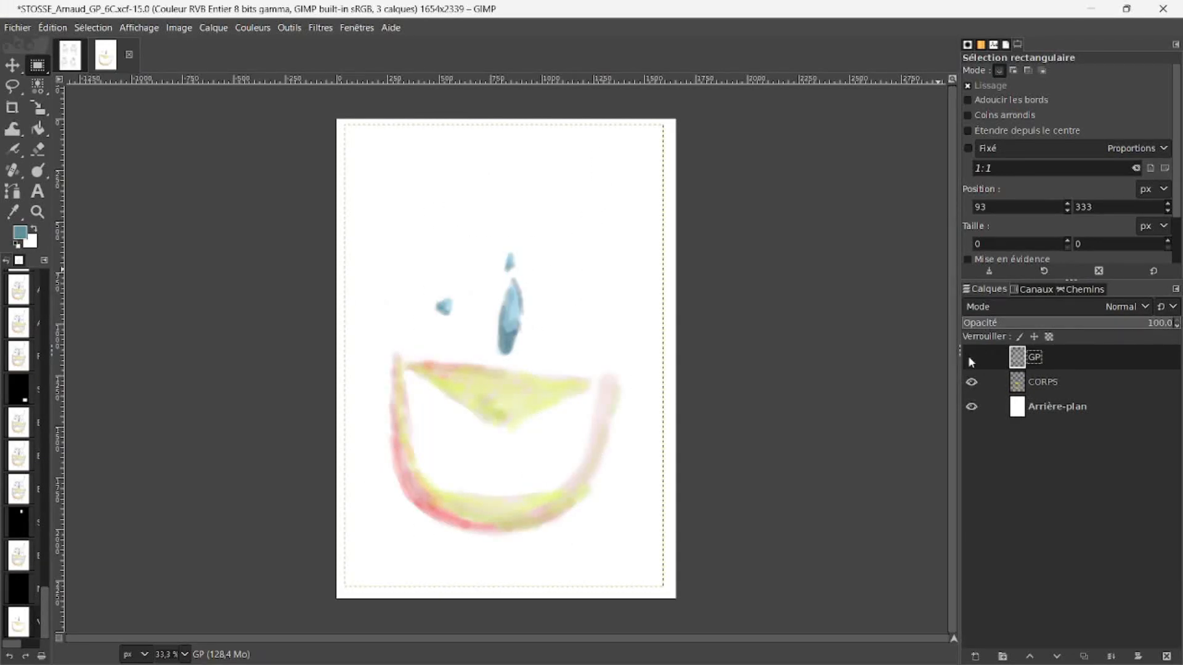
pyautogui.click(972, 358)
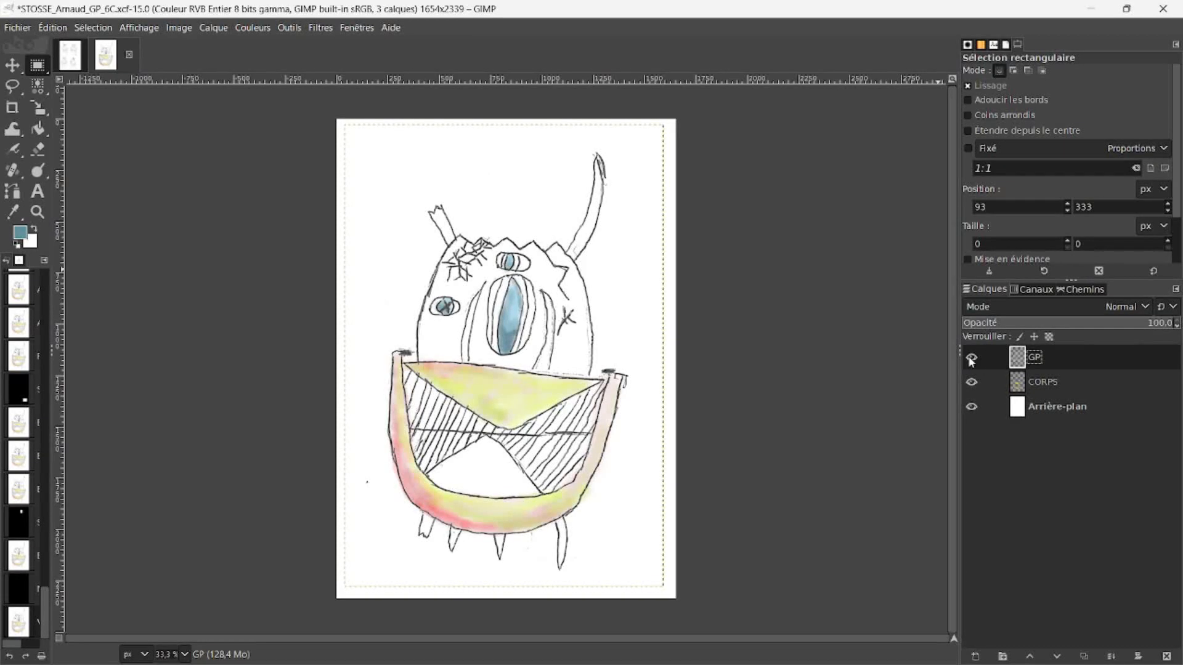
pyautogui.click(972, 357)
pyautogui.click(972, 357)
# Step: Close small gaps in the upper lip's outline and the left foot on the GP layer, using the Paintbrush at size 4
pyautogui.click(15, 152)
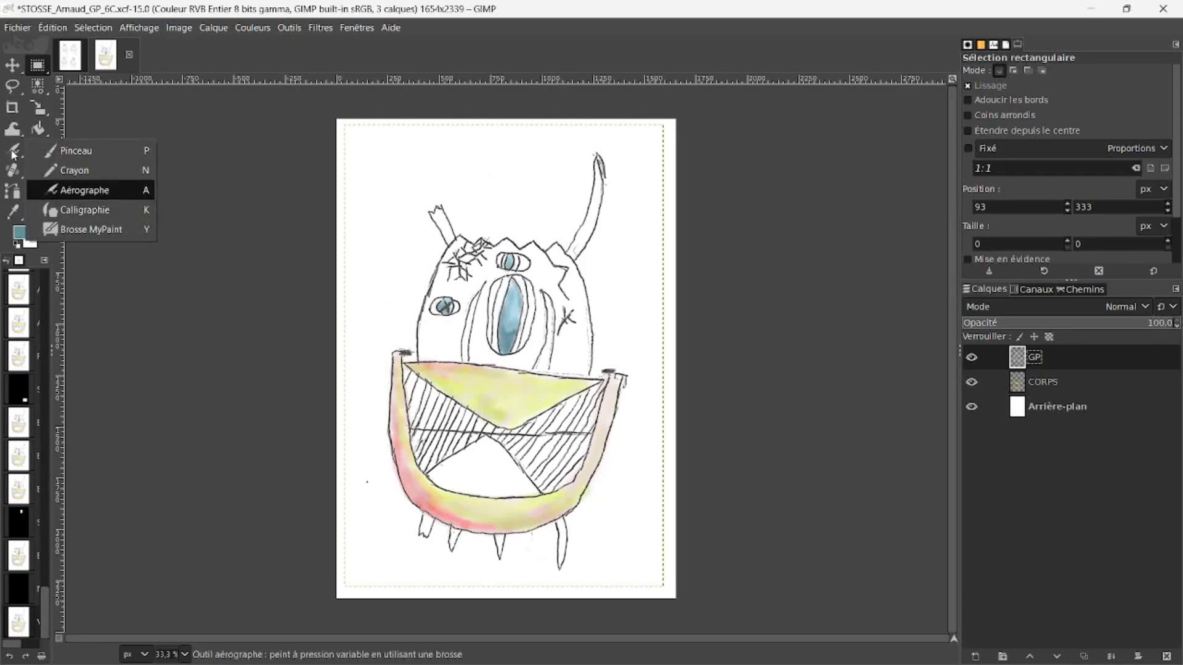
pyautogui.click(54, 152)
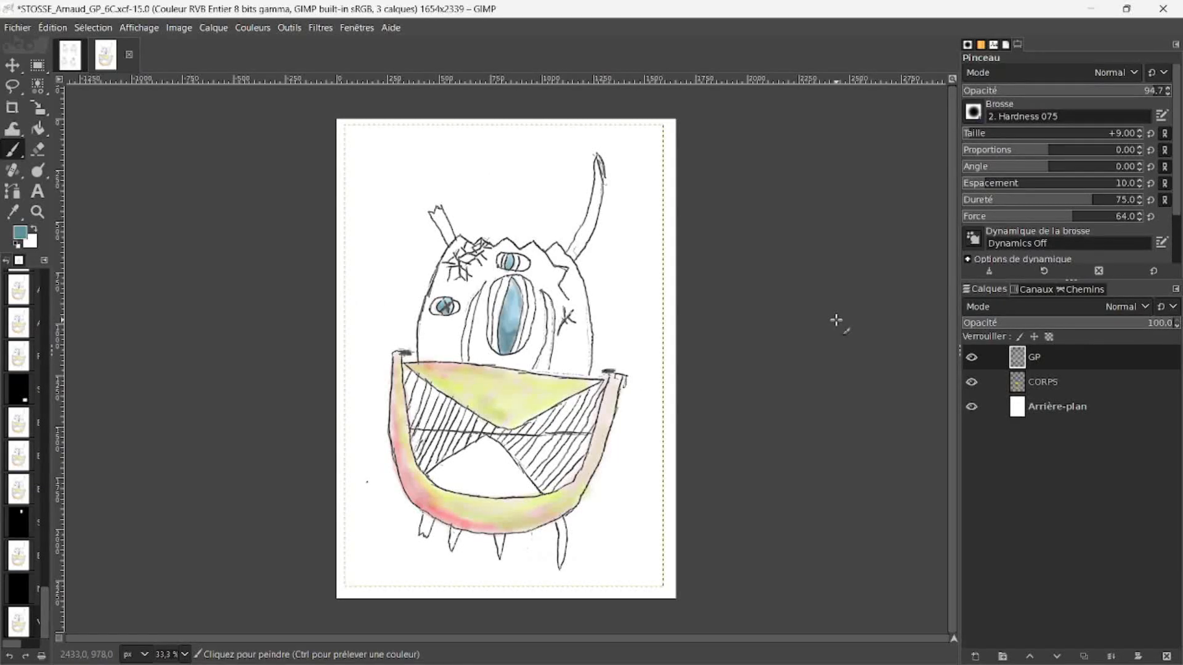
pyautogui.click(1140, 132)
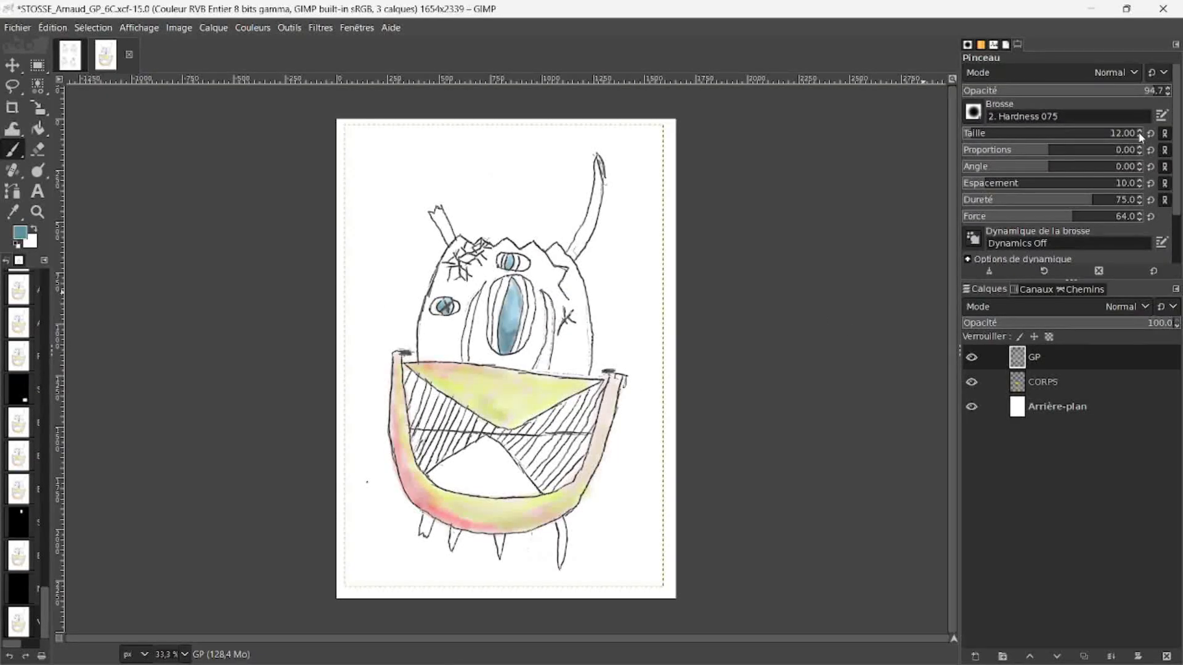
pyautogui.click(1140, 135)
pyautogui.click(1140, 135)
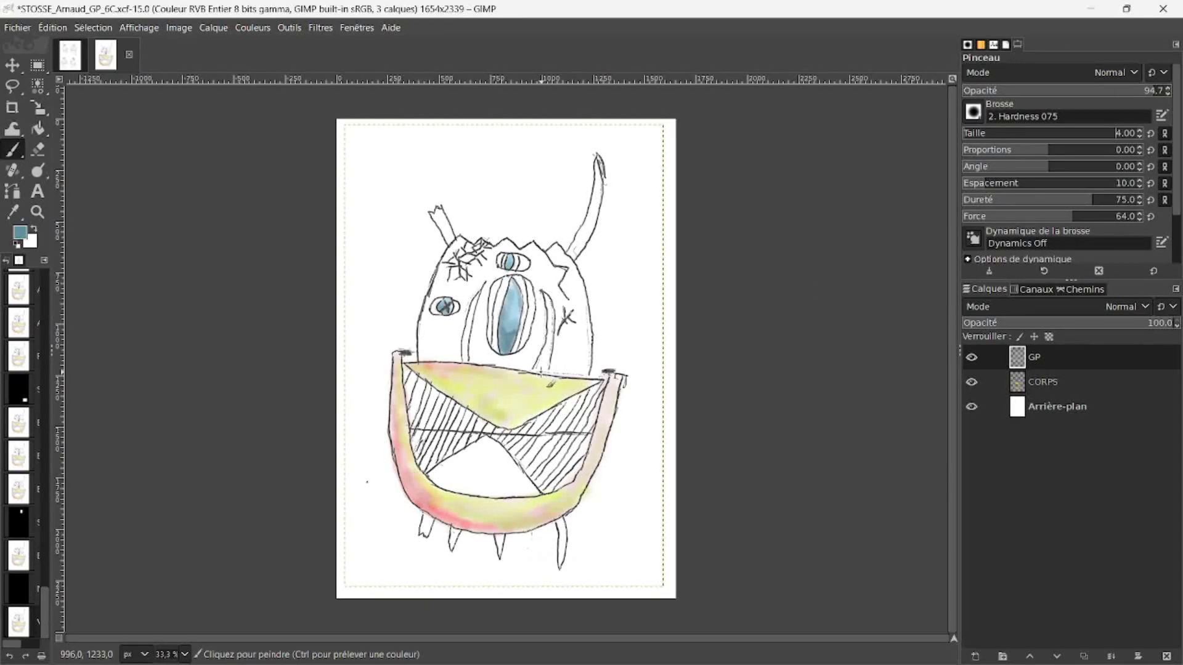
pyautogui.click(551, 370)
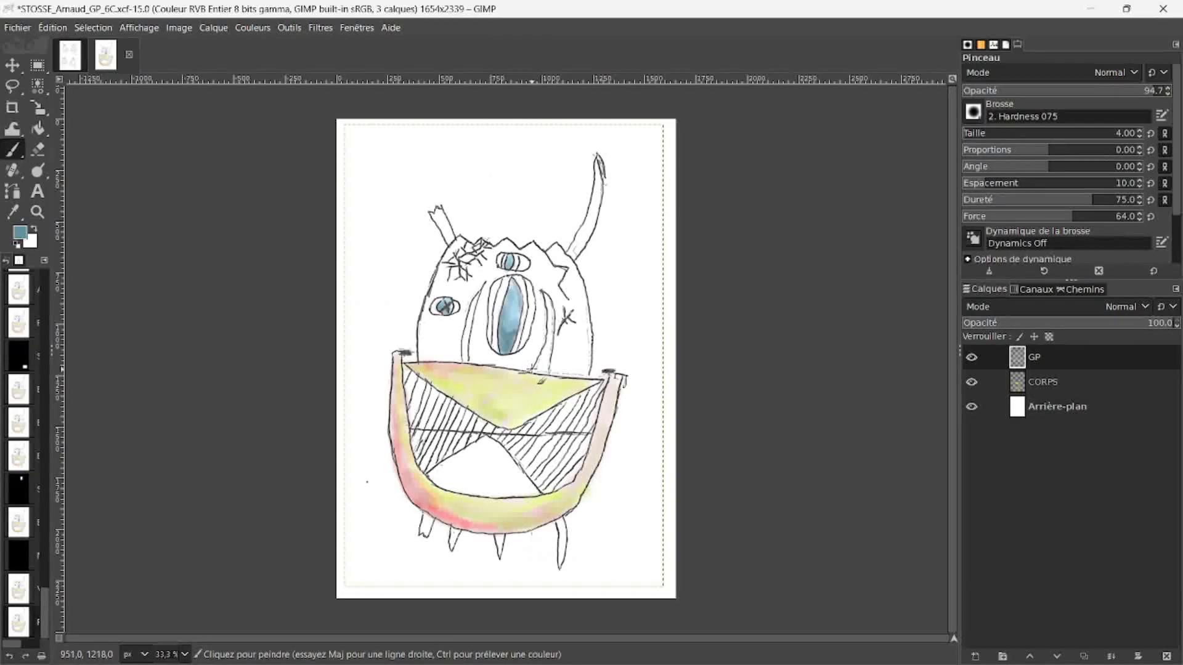
pyautogui.click(532, 370)
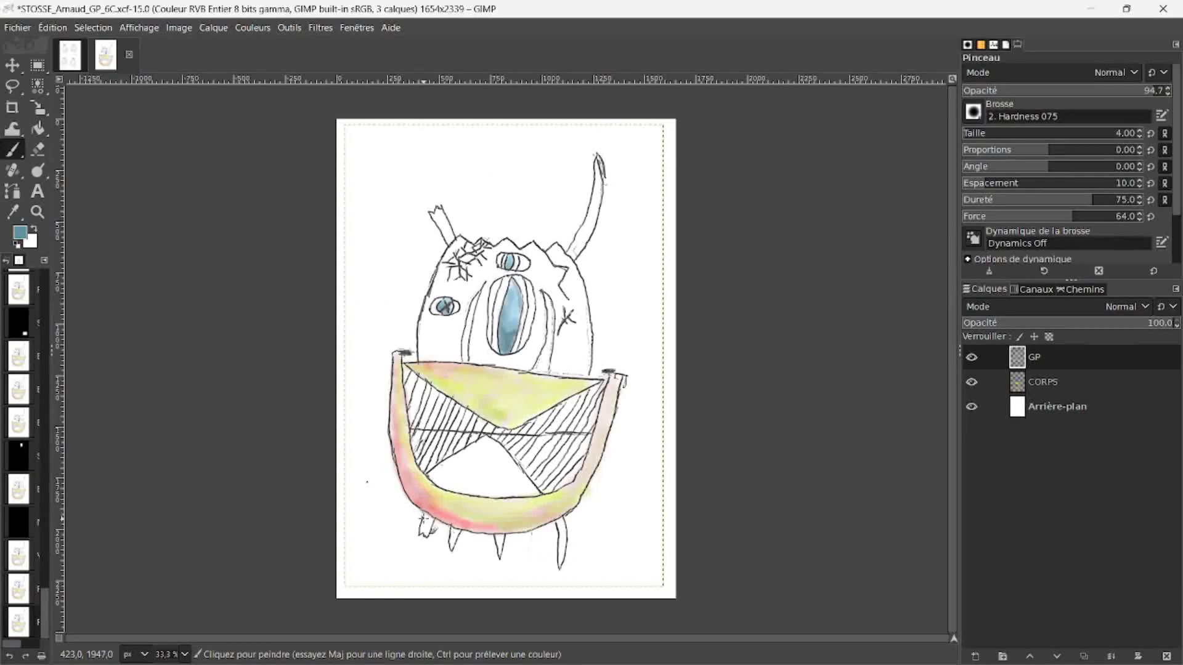
pyautogui.click(423, 512)
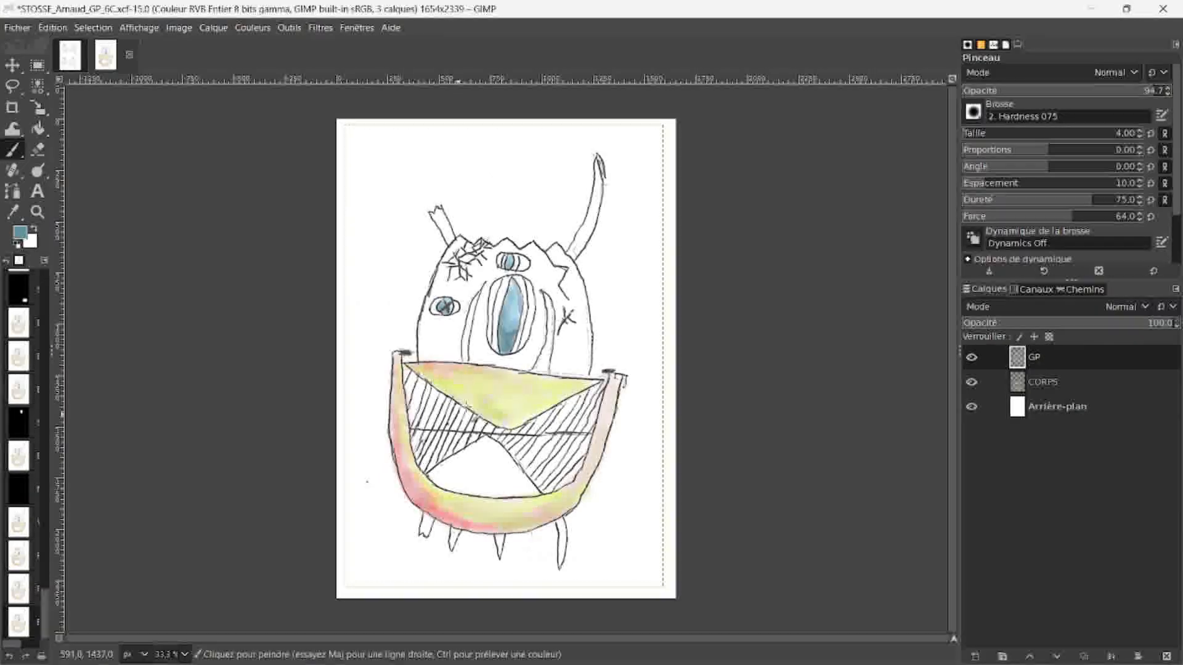
# Step: Bucket-fill the lower triangle inside the mouth on the GP layer with light blue a9deea
pyautogui.click(38, 128)
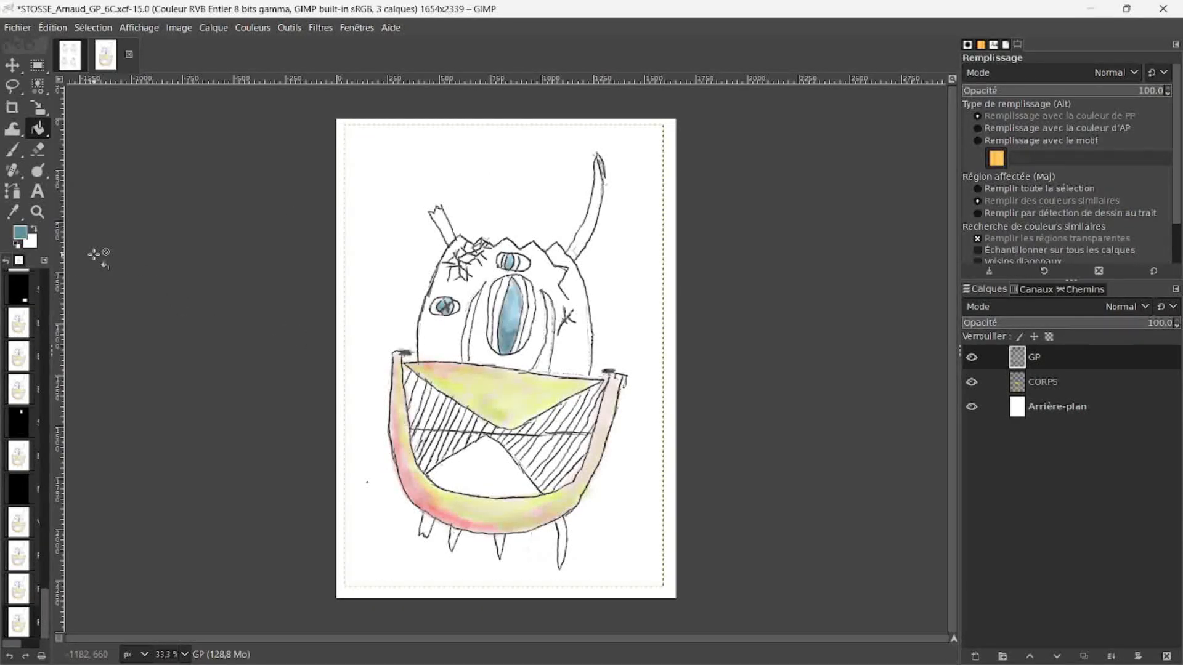
pyautogui.click(20, 233)
pyautogui.moveTo(86, 180); pyautogui.dragTo(55, 155)
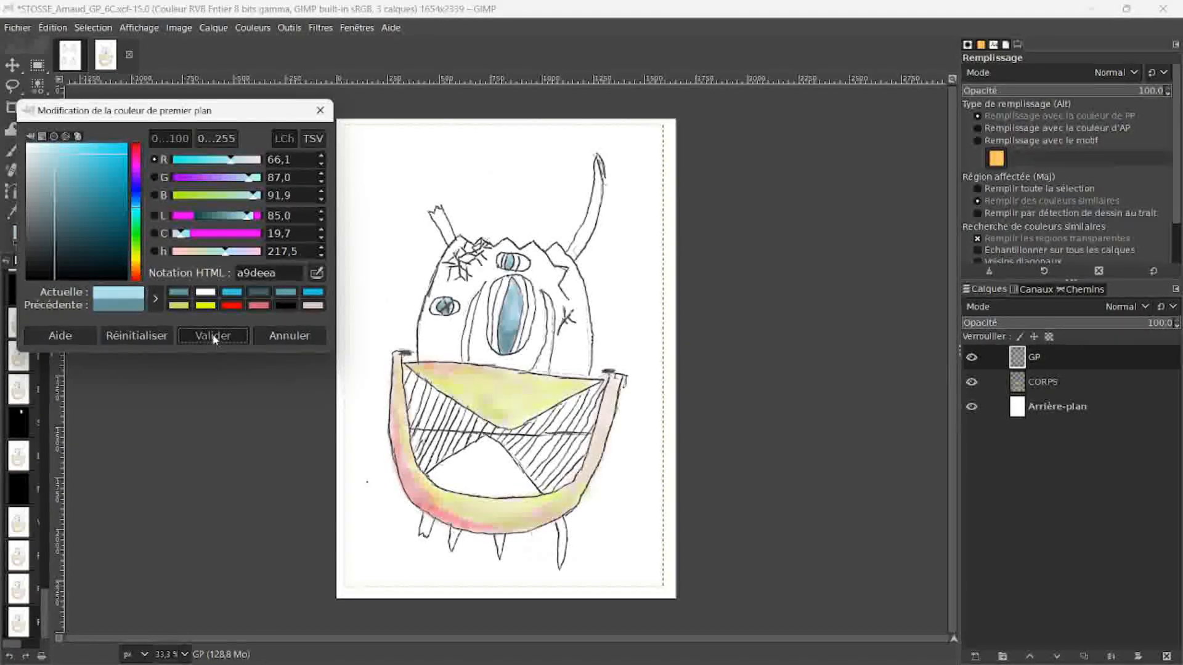
pyautogui.click(213, 337)
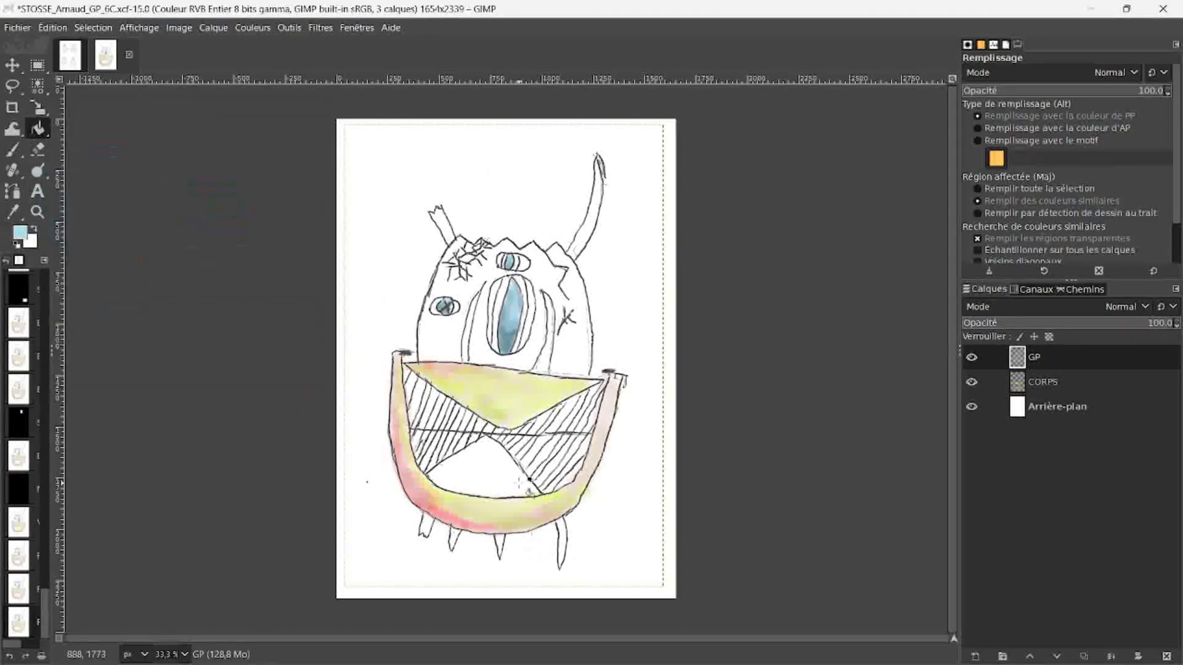
pyautogui.click(493, 474)
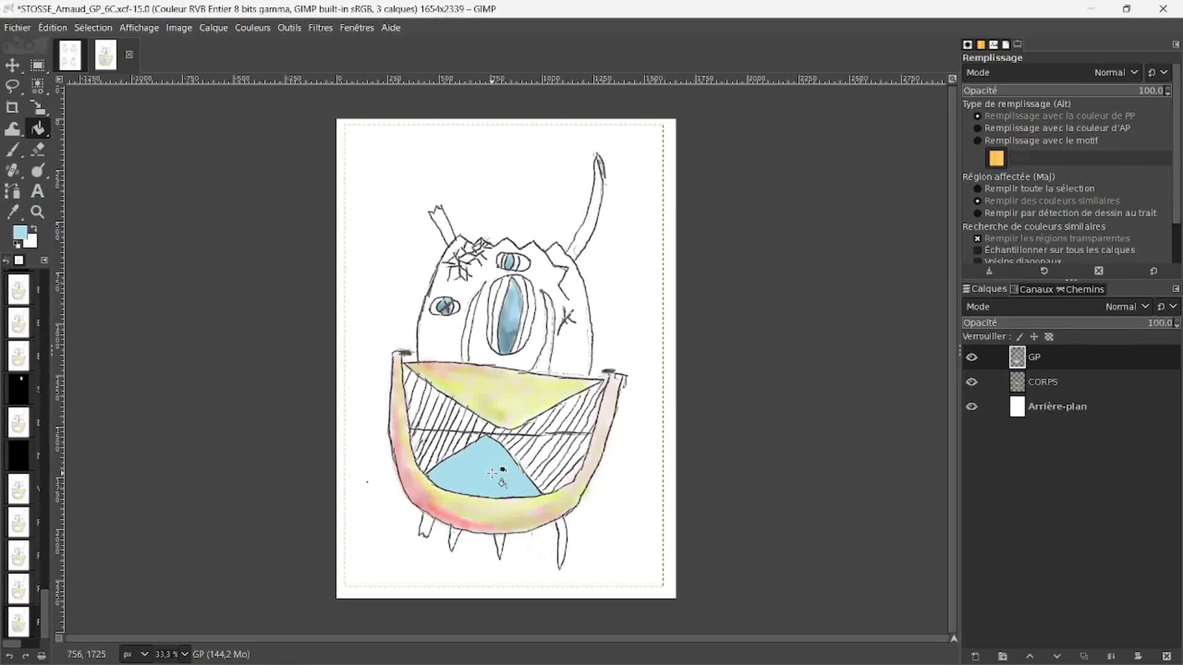
# Step: Select the light-blue lower triangle inside the mouth on the GP layer with the contiguous (fuzzy) selection
pyautogui.press('g')
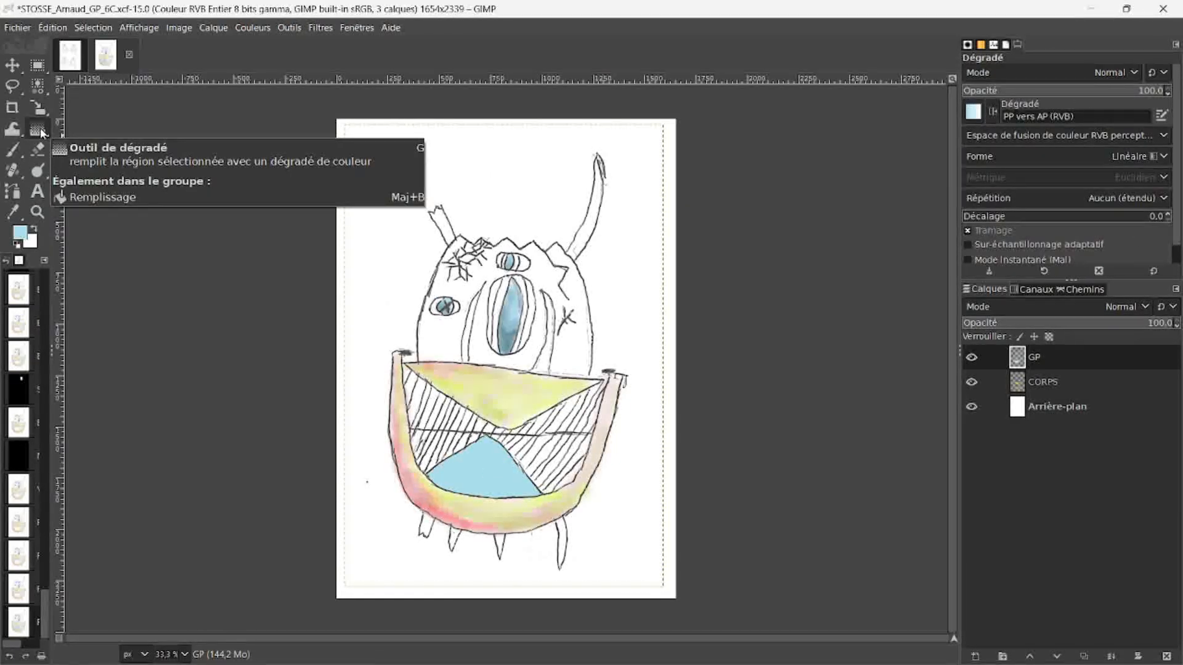
pyautogui.rightClick(41, 133)
pyautogui.click(69, 130)
pyautogui.rightClick(38, 134)
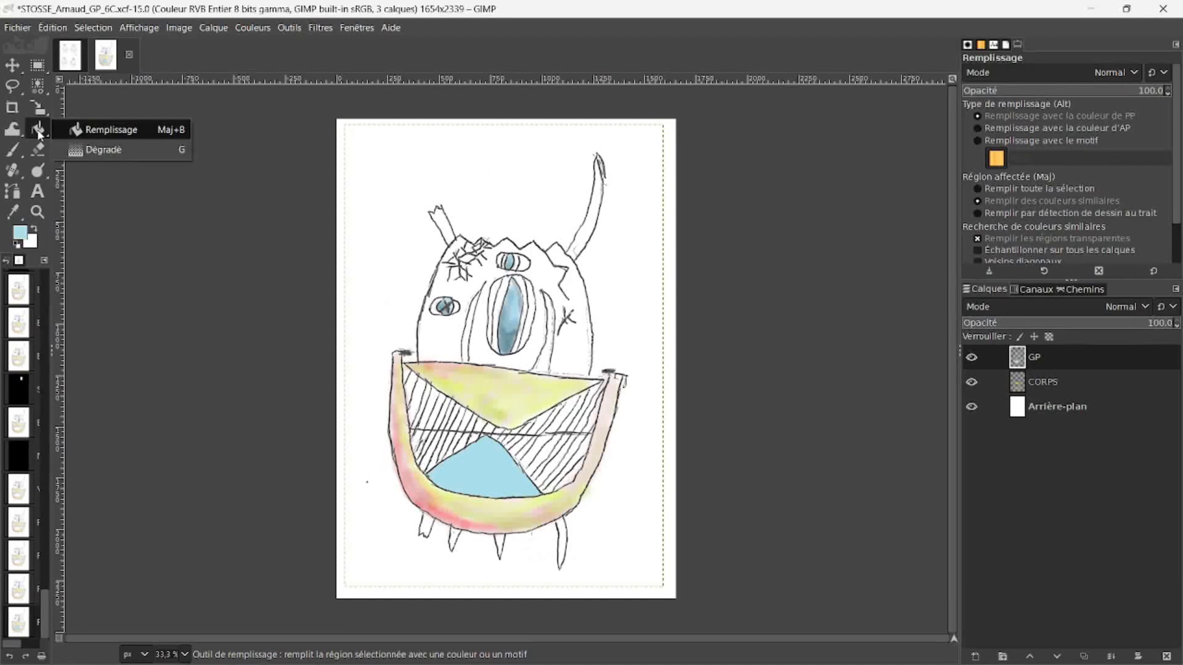
pyautogui.click(92, 150)
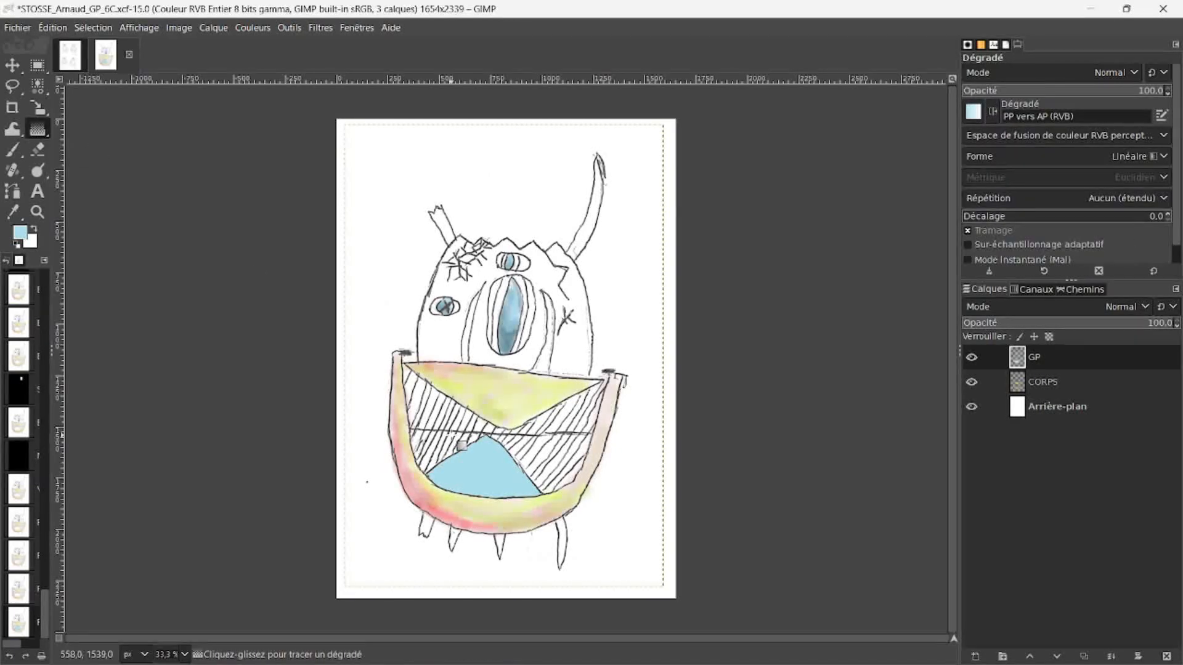
pyautogui.click(37, 86)
pyautogui.click(63, 85)
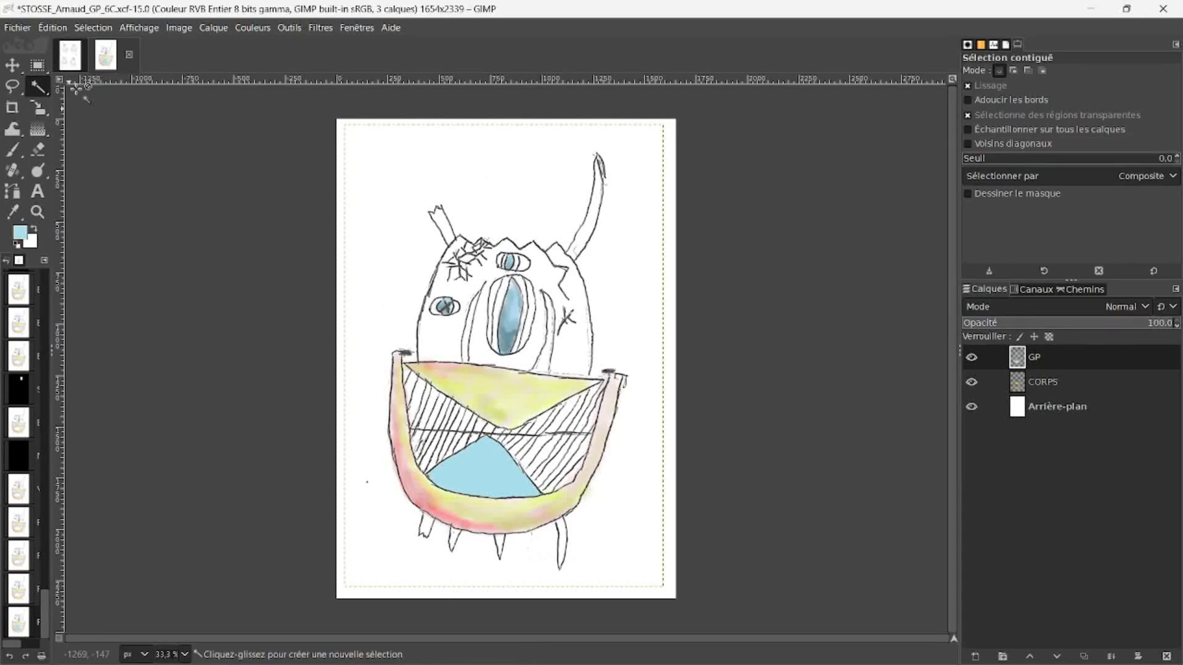
pyautogui.click(479, 460)
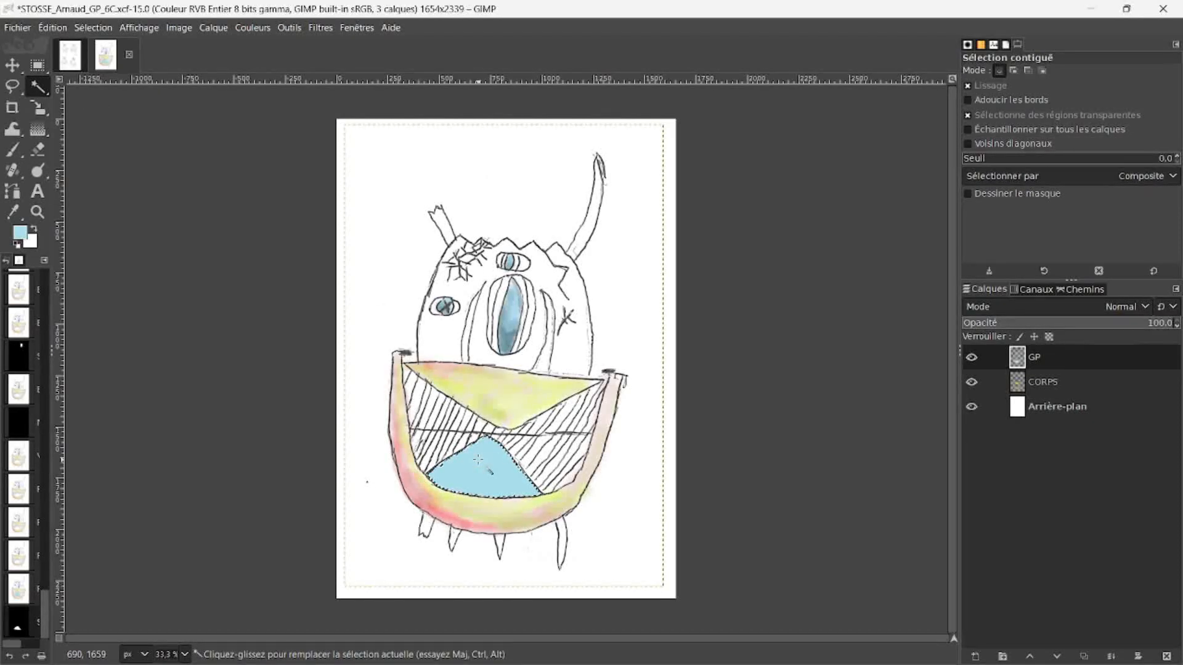
# Step: Fill the selected mouth triangle with a linear gradient running diagonally upward from light blue to white, and clear the selection
pyautogui.press('g')
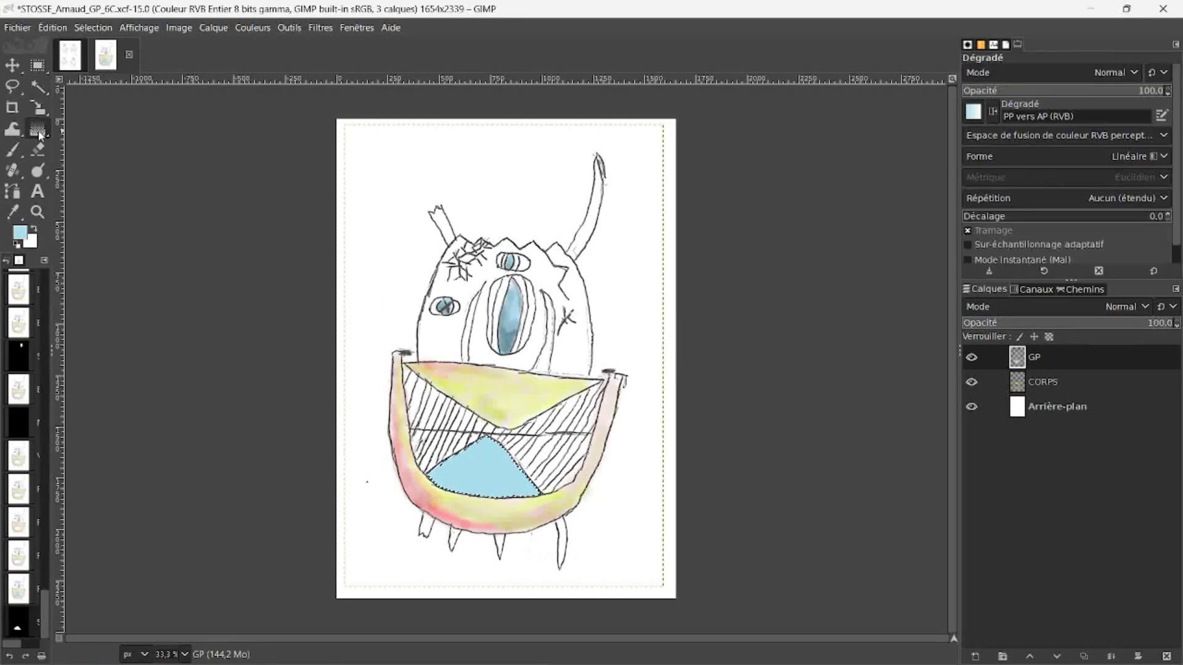
pyautogui.moveTo(447, 471); pyautogui.dragTo(492, 443)
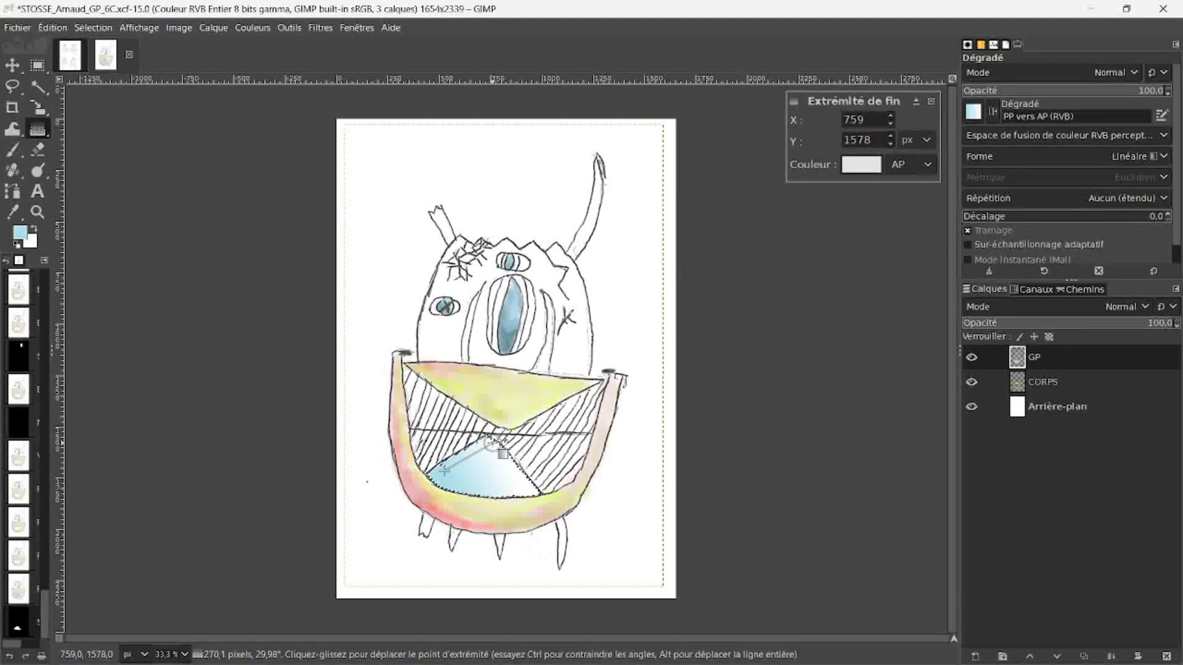
pyautogui.press('r')
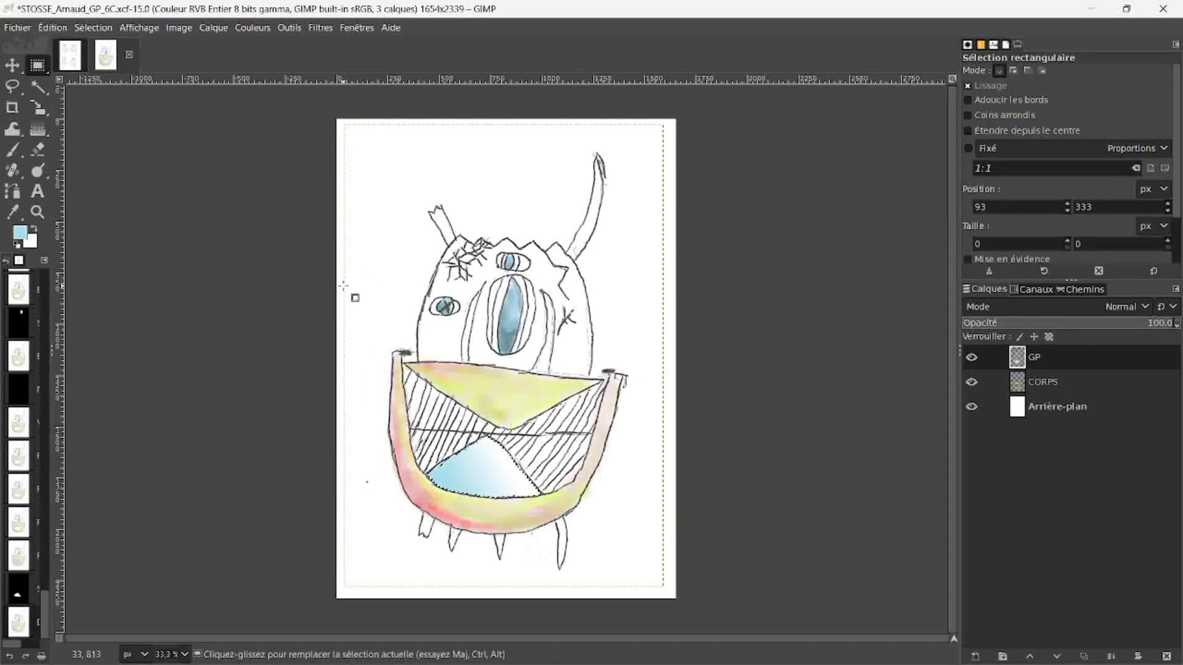
pyautogui.click(374, 266)
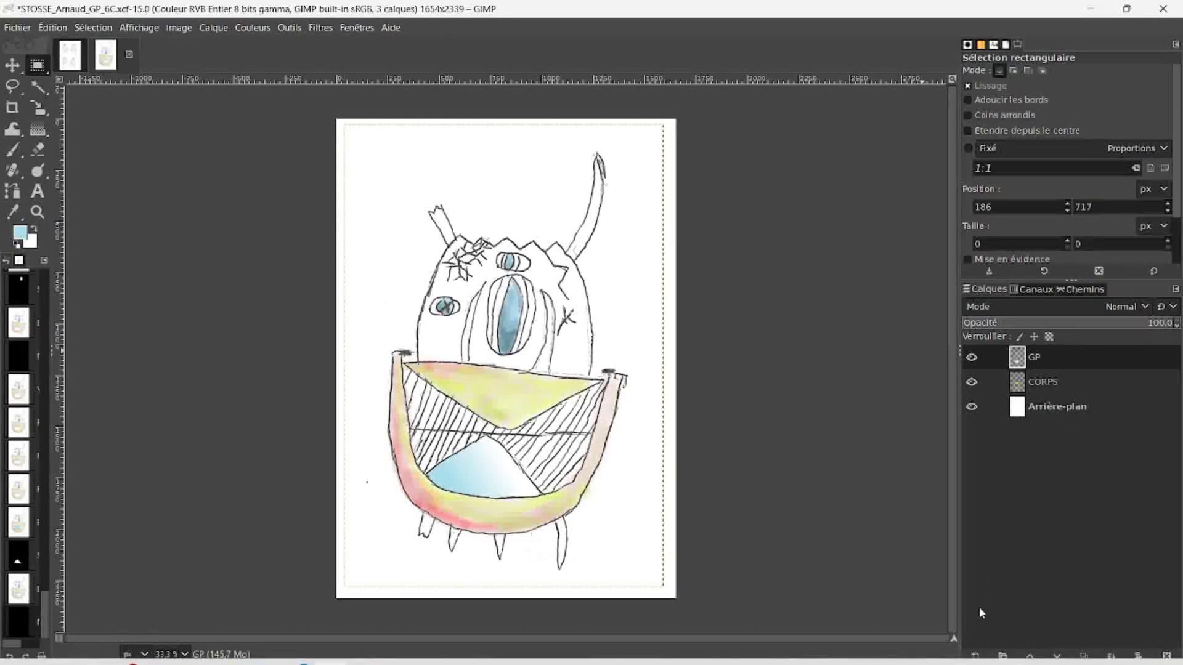
# Step: Create a new transparent layer named FOND at the full image size
pyautogui.click(975, 656)
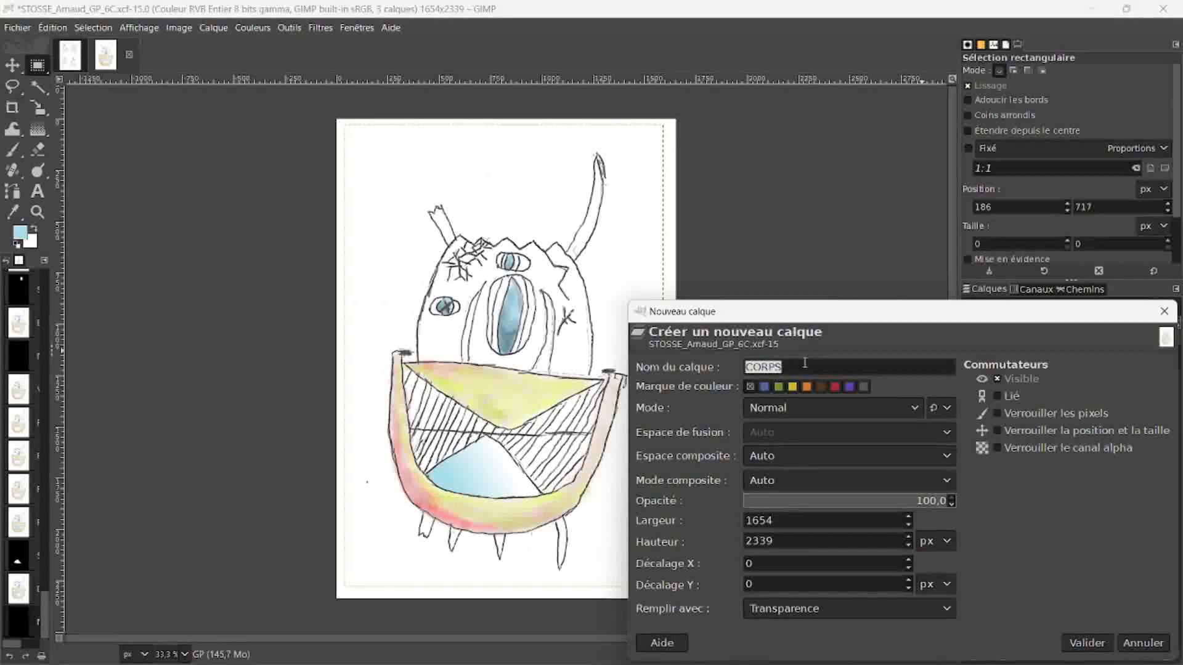
pyautogui.write('FOND')
pyautogui.click(1083, 644)
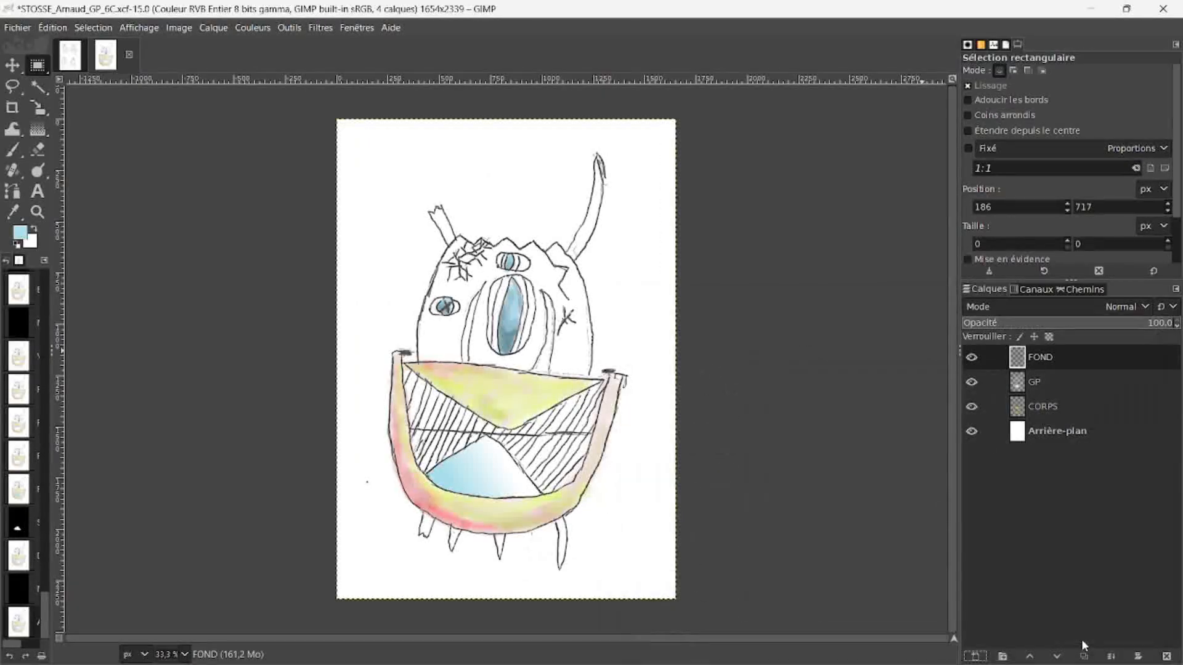
# Step: Draw an elliptical selection about 1515 × 2034 px around the monster, with edges feathered by a radius of 10
pyautogui.moveTo(38, 67); pyautogui.dragTo(94, 87)
pyautogui.moveTo(372, 148); pyautogui.dragTo(662, 587)
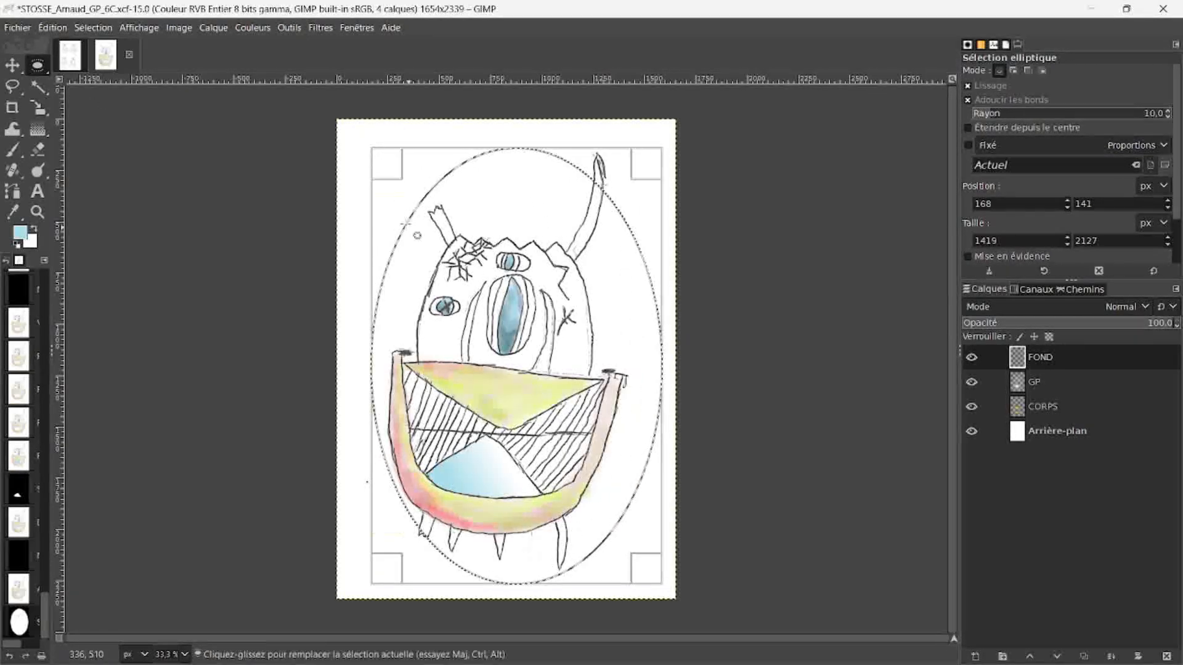
pyautogui.moveTo(390, 168); pyautogui.dragTo(379, 197)
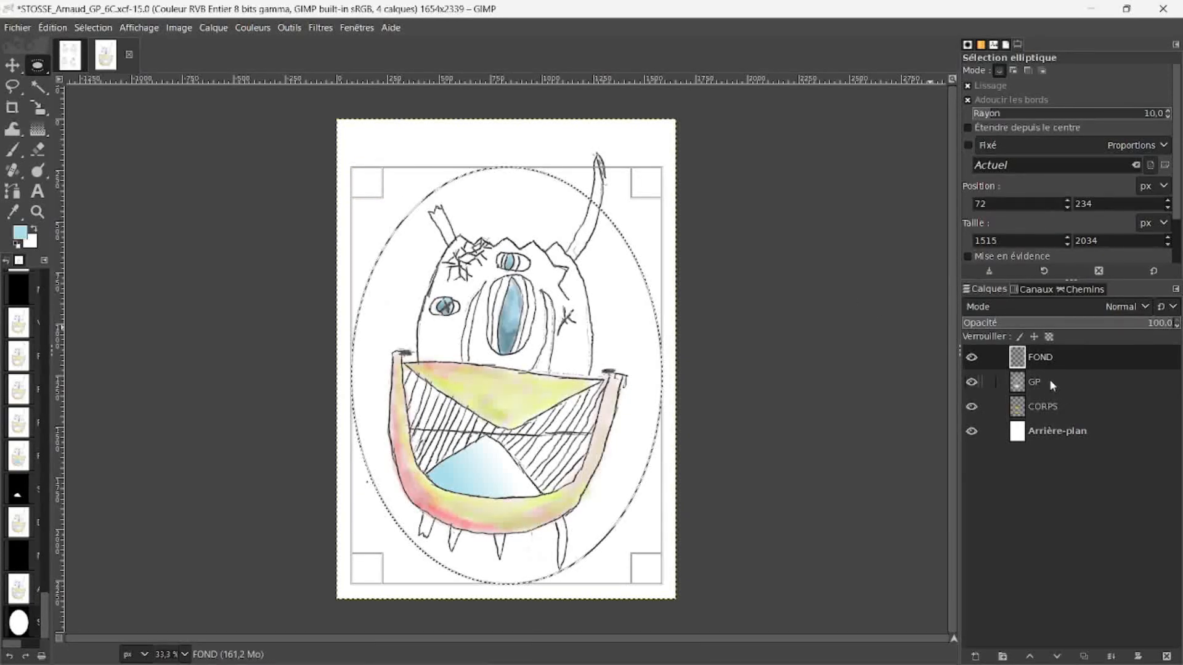
# Step: Create a new transparent layer named ELLIPSE, keeping the elliptical selection active
pyautogui.click(974, 656)
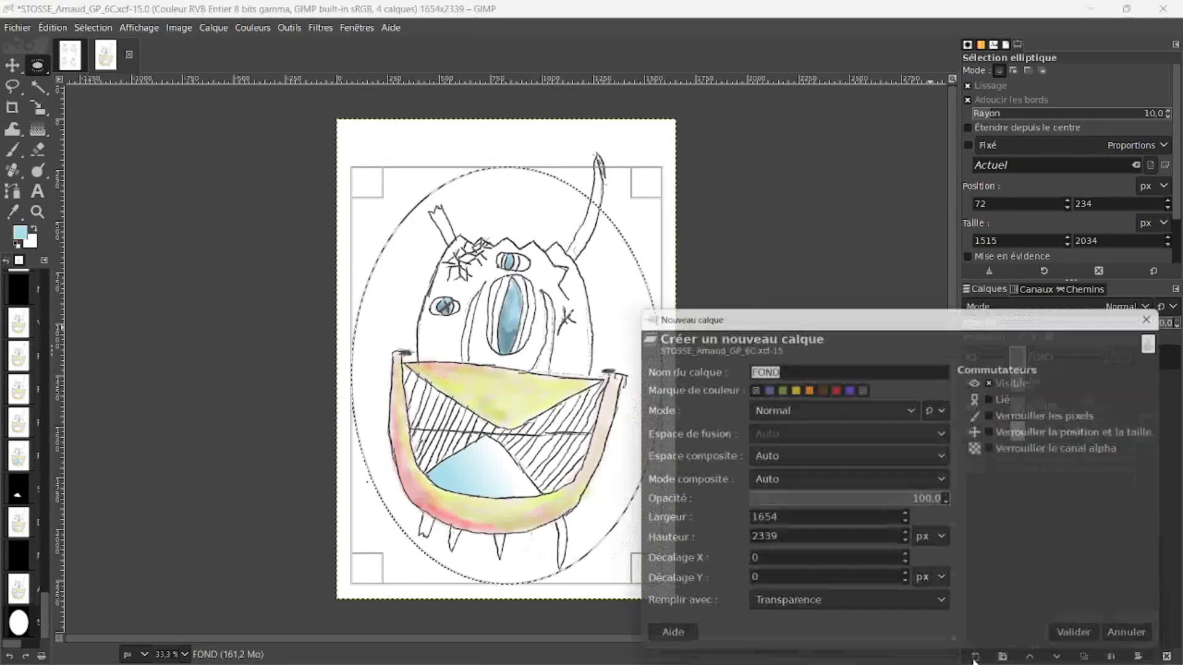
pyautogui.write('EL')
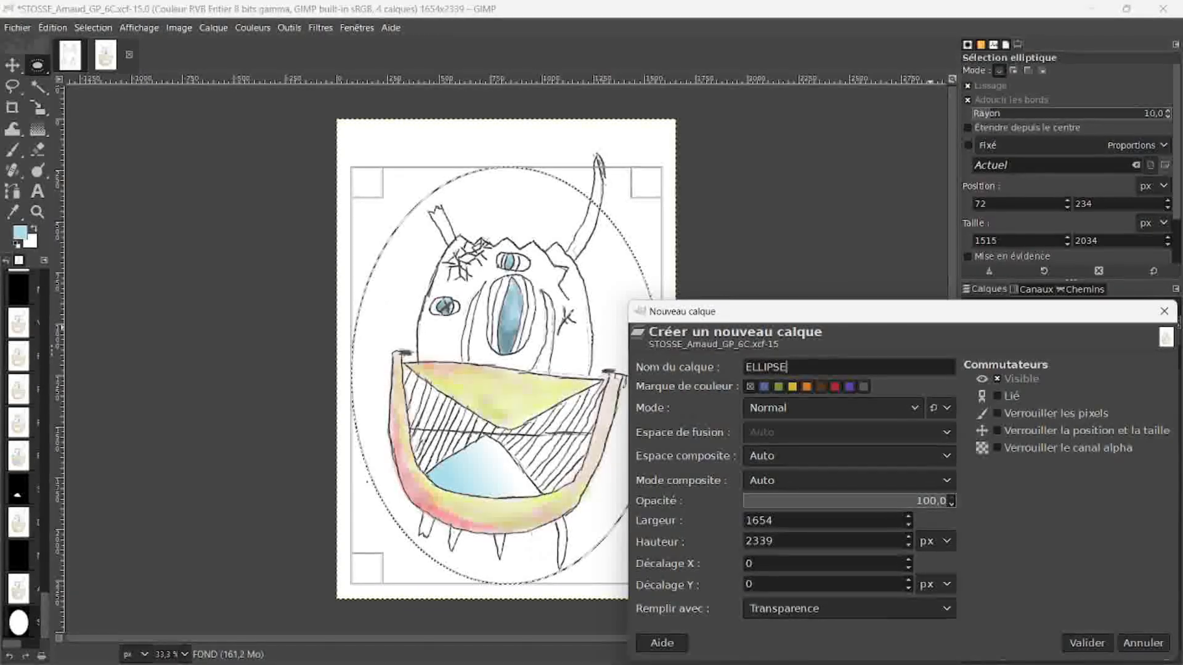
pyautogui.write('LIPSE')
pyautogui.press('Return')
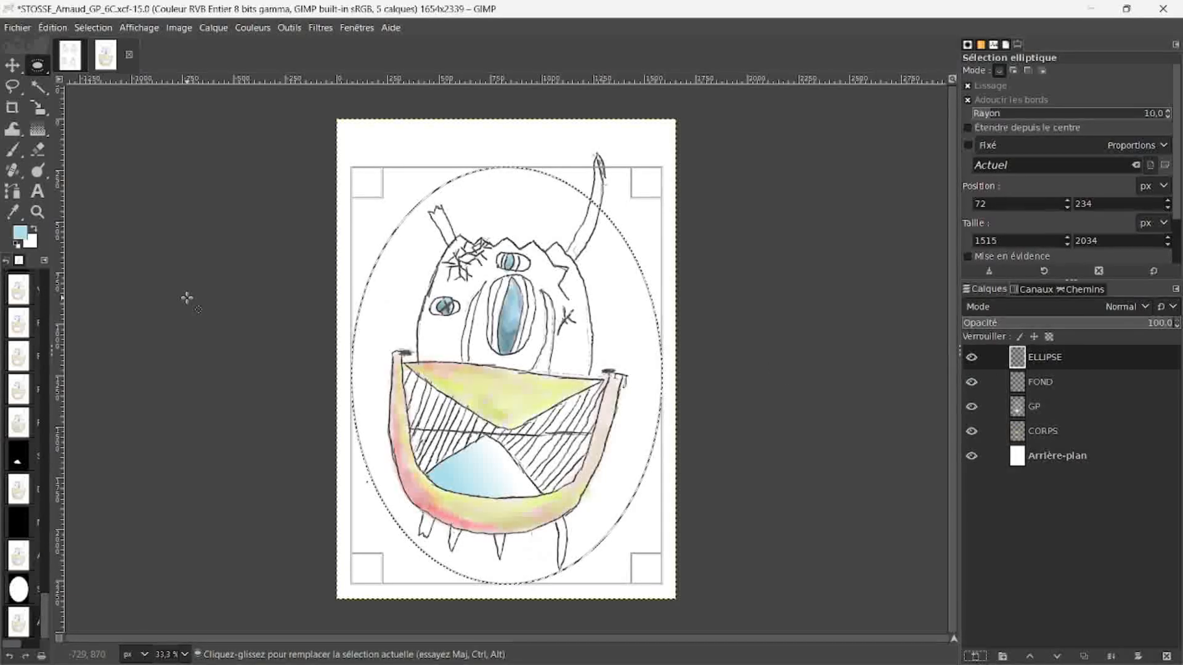
# Step: Fill the ellipse with a downward linear gradient from light blue to white, deselect it, and move the ELLIPSE layer directly beneath CORPS
pyautogui.click(37, 128)
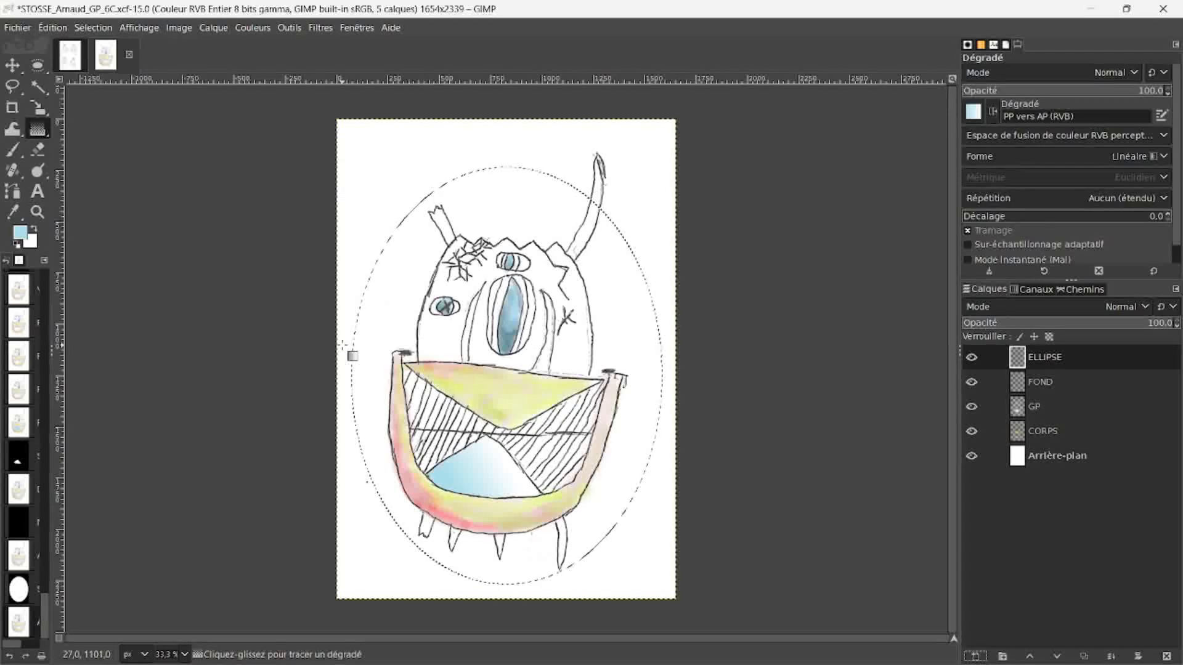
pyautogui.moveTo(412, 225); pyautogui.dragTo(486, 552)
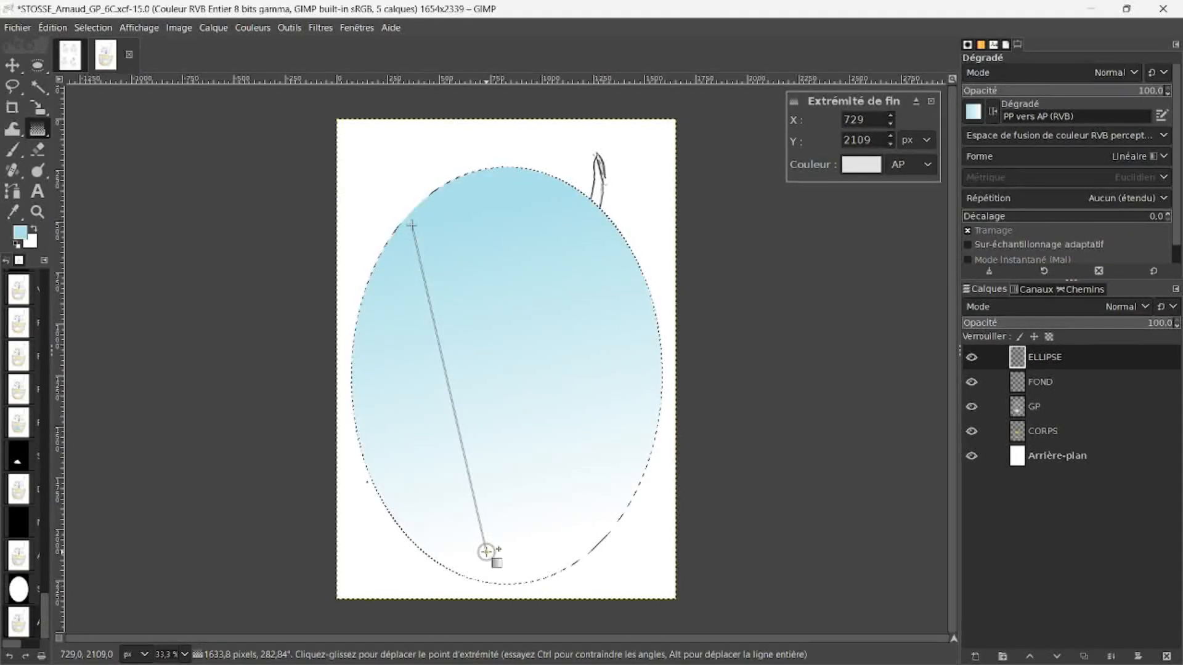
pyautogui.press('e')
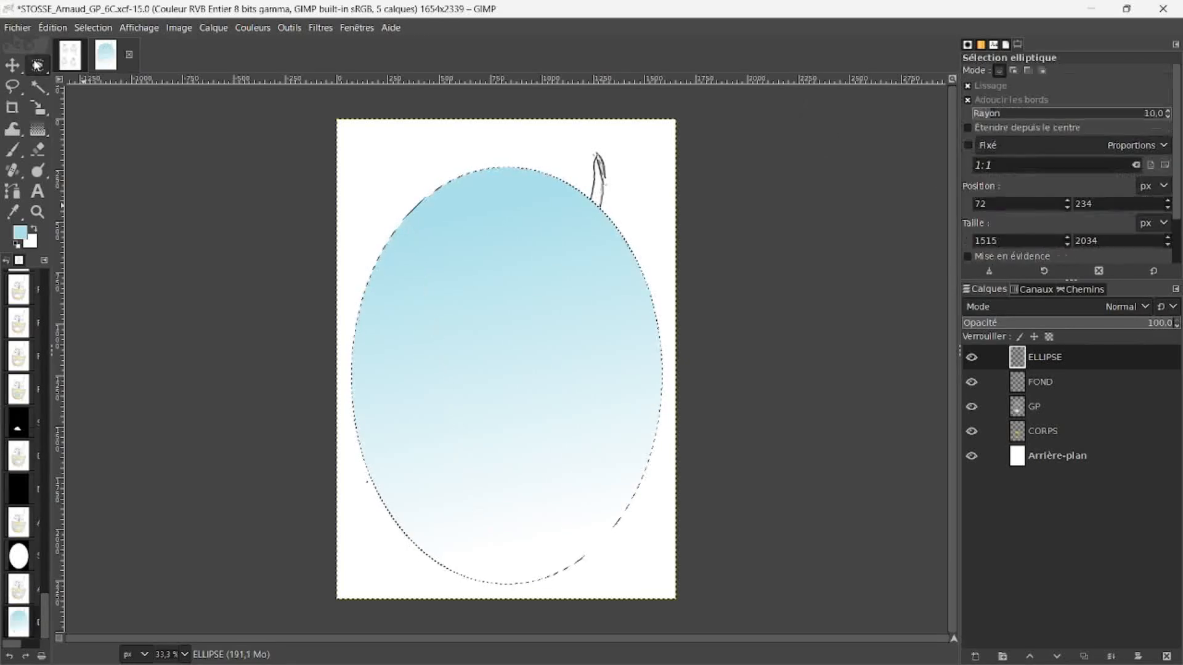
pyautogui.click(216, 191)
pyautogui.moveTo(1049, 356); pyautogui.dragTo(1067, 435)
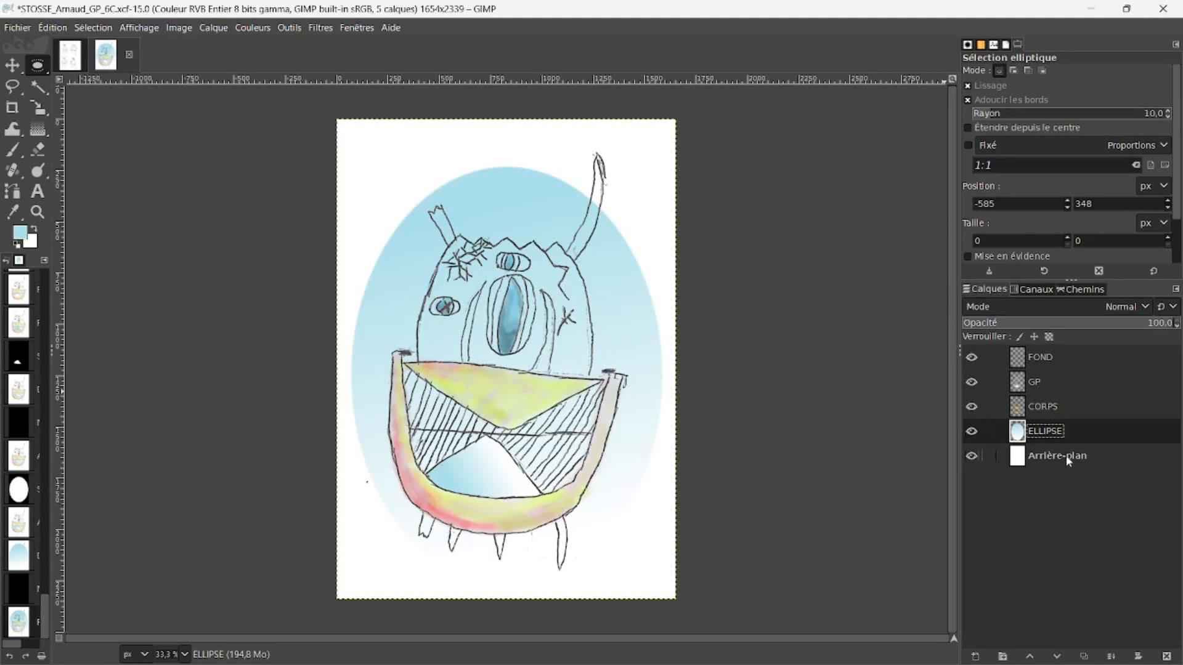
# Step: Make Arrière-plan the active layer and set the foreground colour to dark blue-grey 283538
pyautogui.click(1066, 461)
pyautogui.click(20, 232)
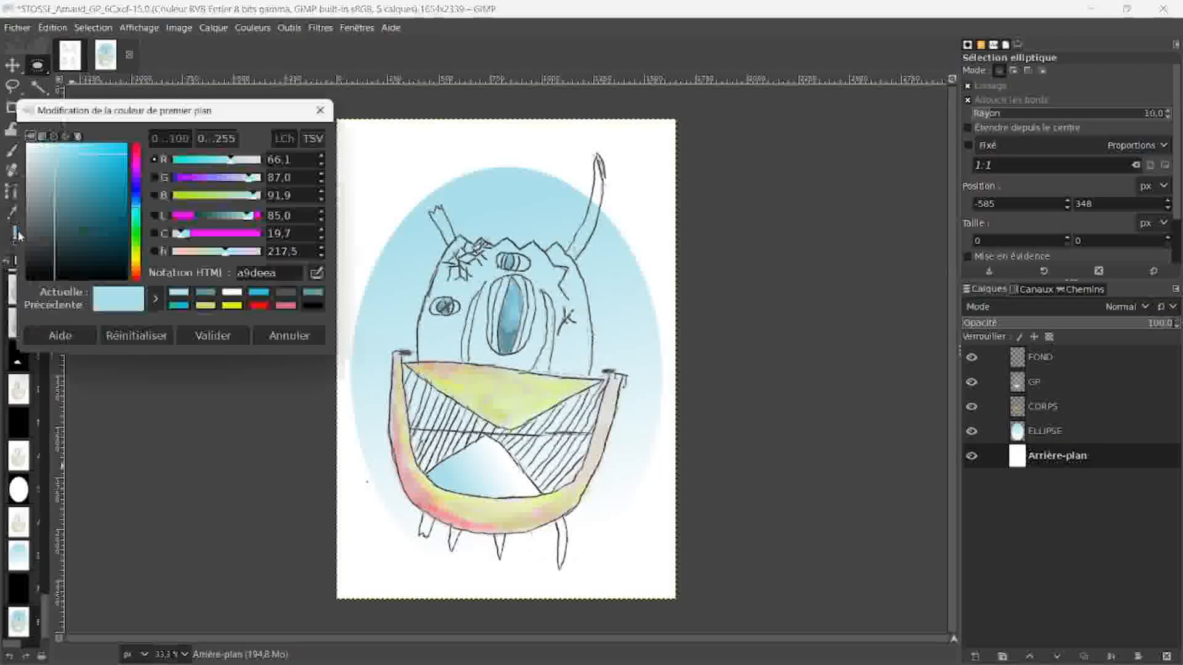
pyautogui.click(45, 259)
pyautogui.moveTo(45, 262); pyautogui.dragTo(56, 253)
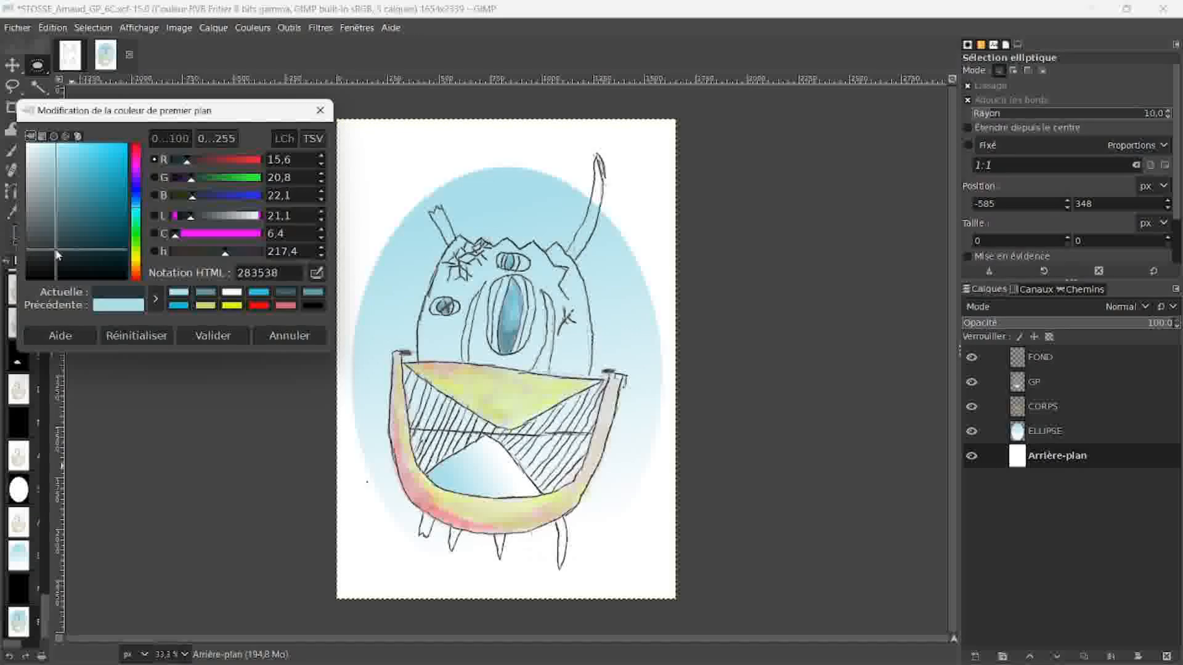
pyautogui.click(208, 332)
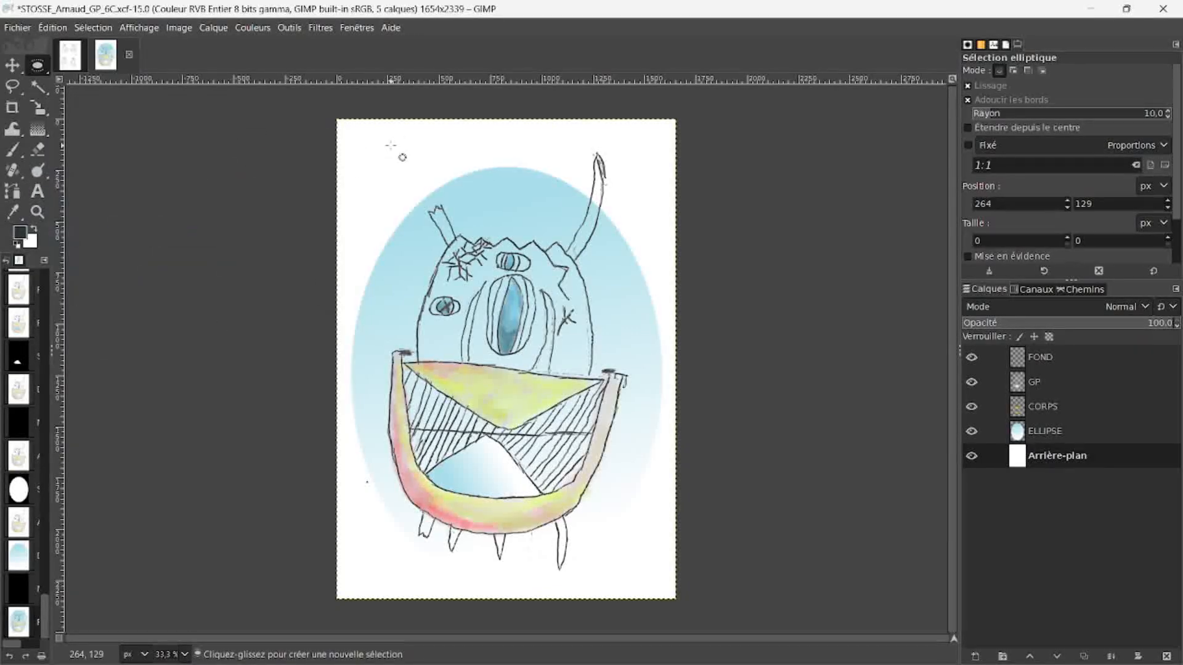
# Step: Bucket-fill the Arrière-plan layer with the dark blue-grey foreground colour
pyautogui.click(1048, 456)
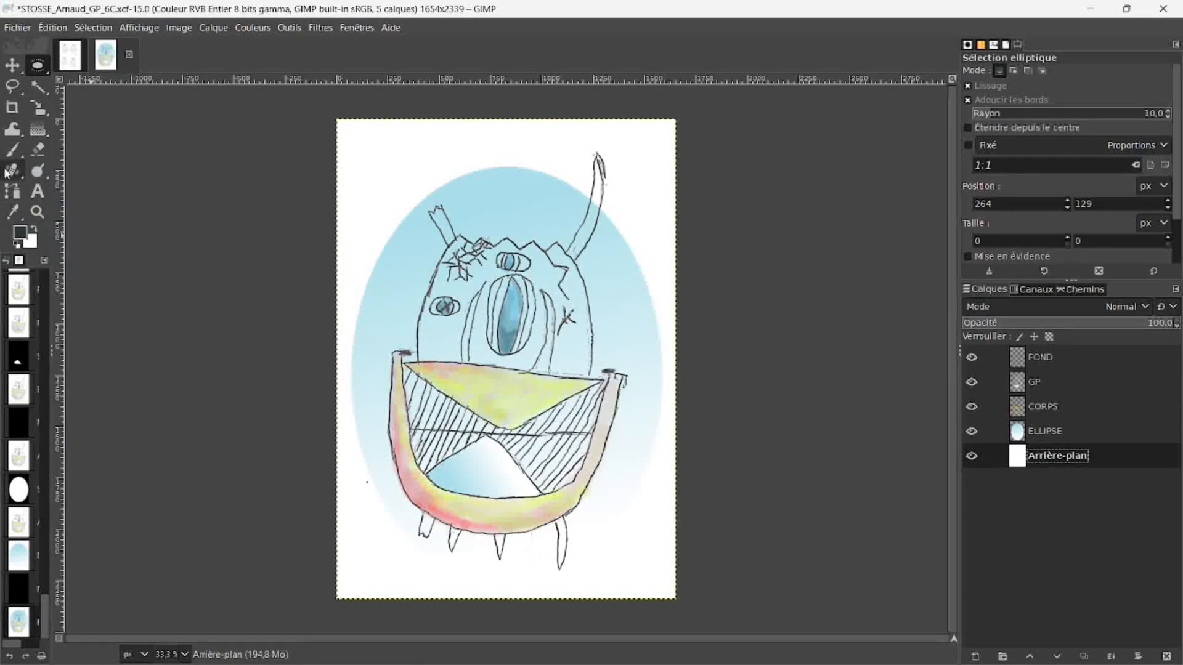
pyautogui.click(39, 130)
pyautogui.click(34, 132)
pyautogui.click(80, 129)
pyautogui.click(406, 155)
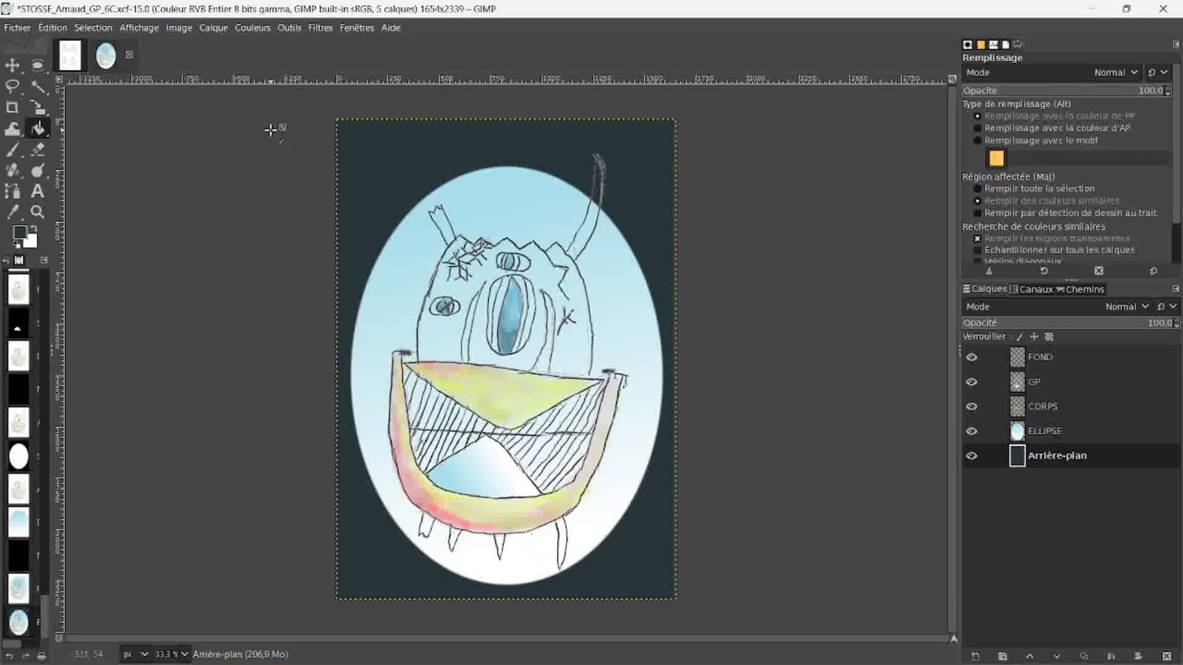
# Step: Save the XCF image and export it as a PNG to the Downloads folder, with compression level 9
pyautogui.hotkey('ctrl', 's')
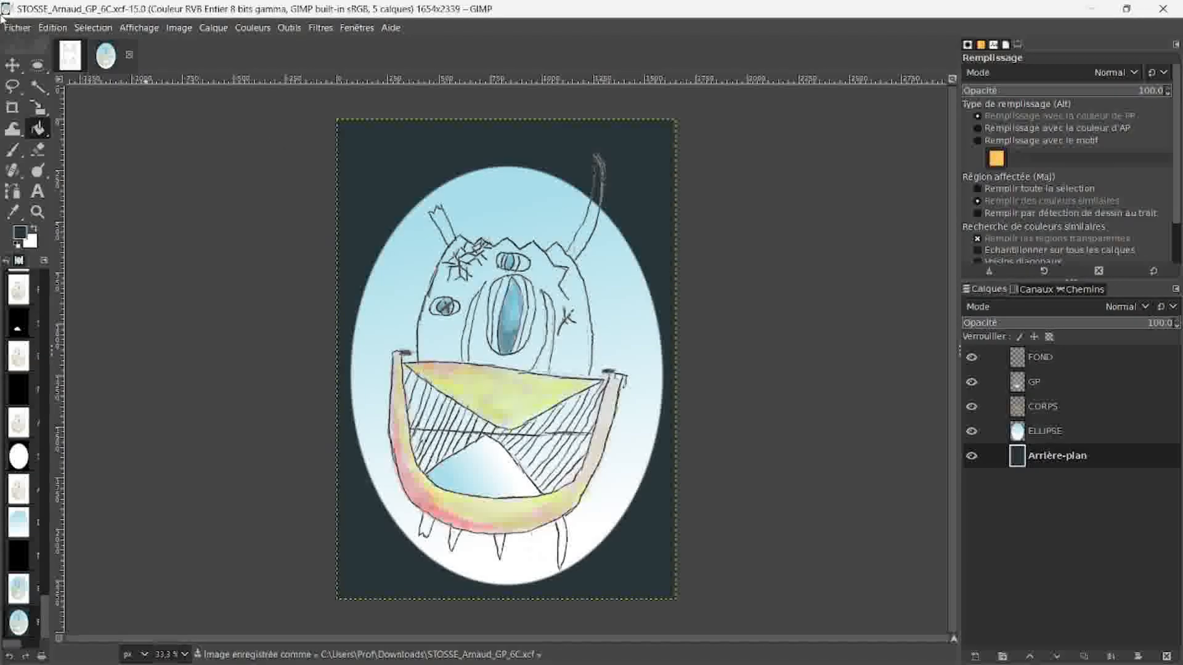
pyautogui.click(12, 29)
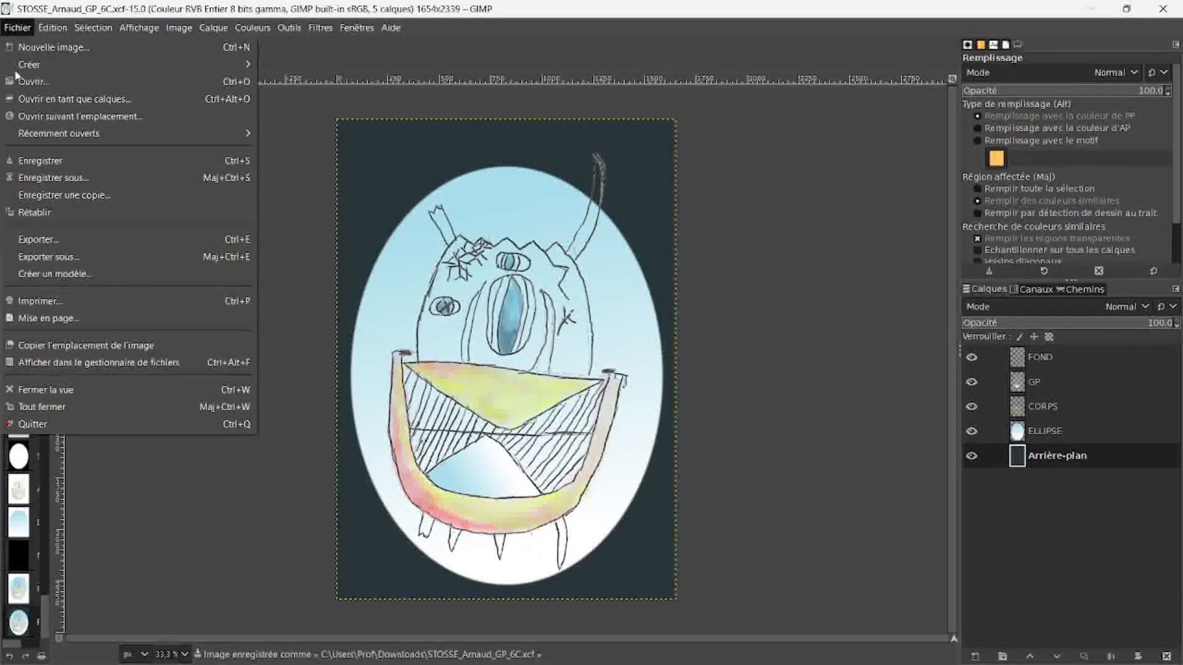
pyautogui.click(36, 240)
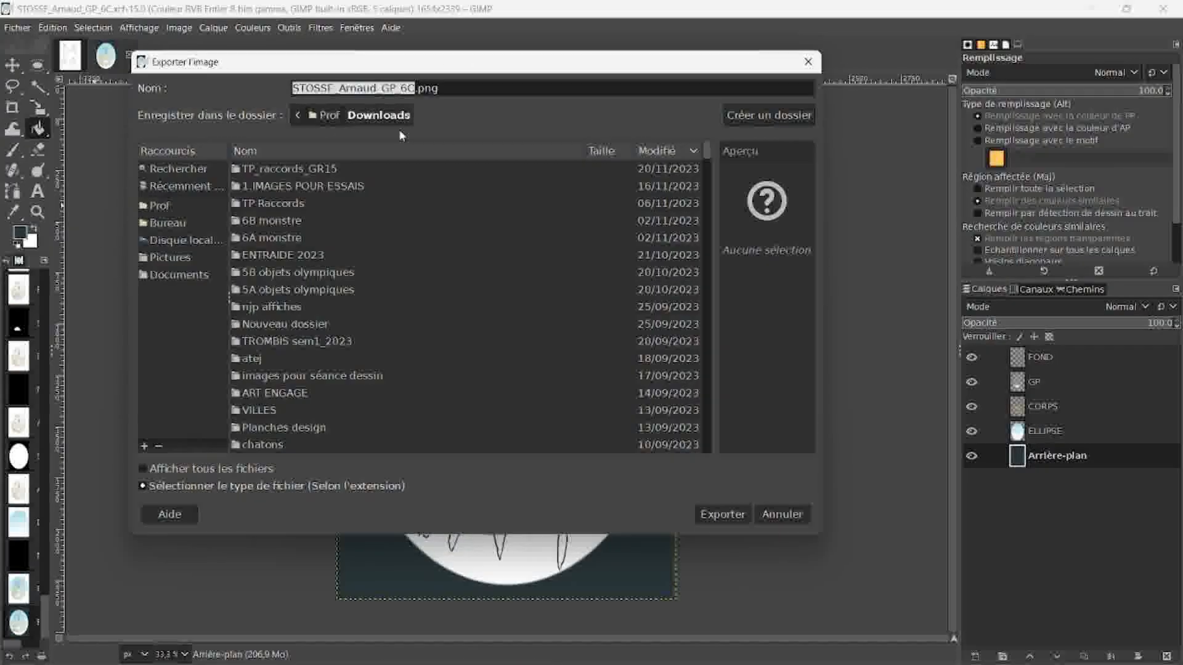
pyautogui.click(715, 515)
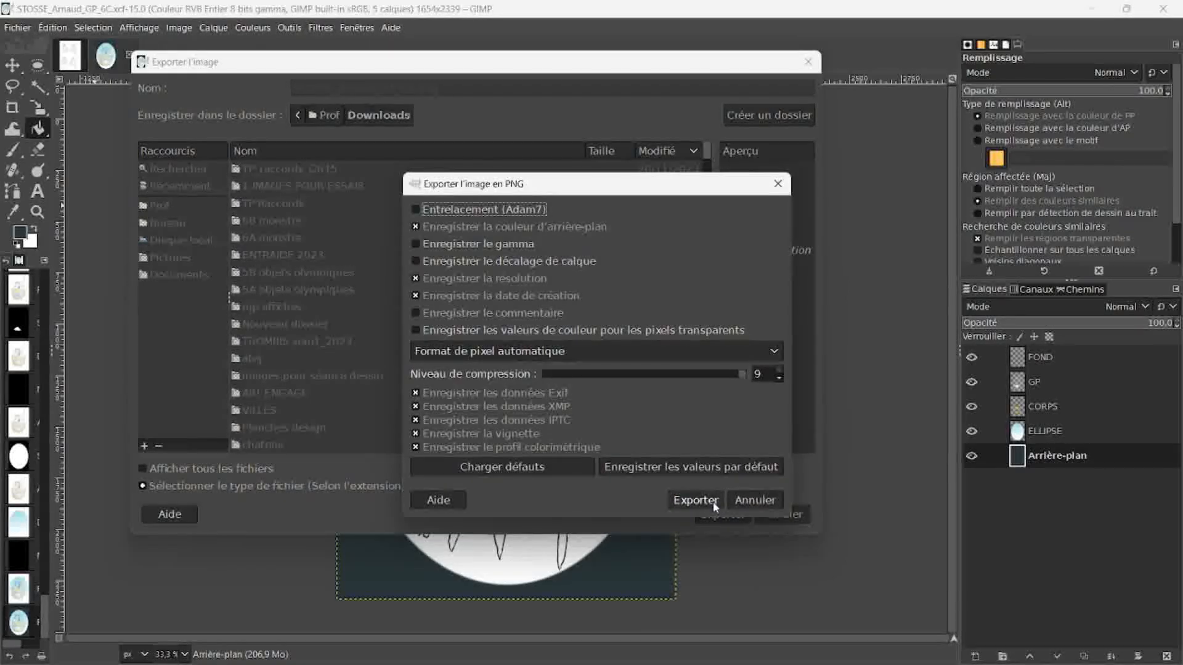
pyautogui.click(699, 498)
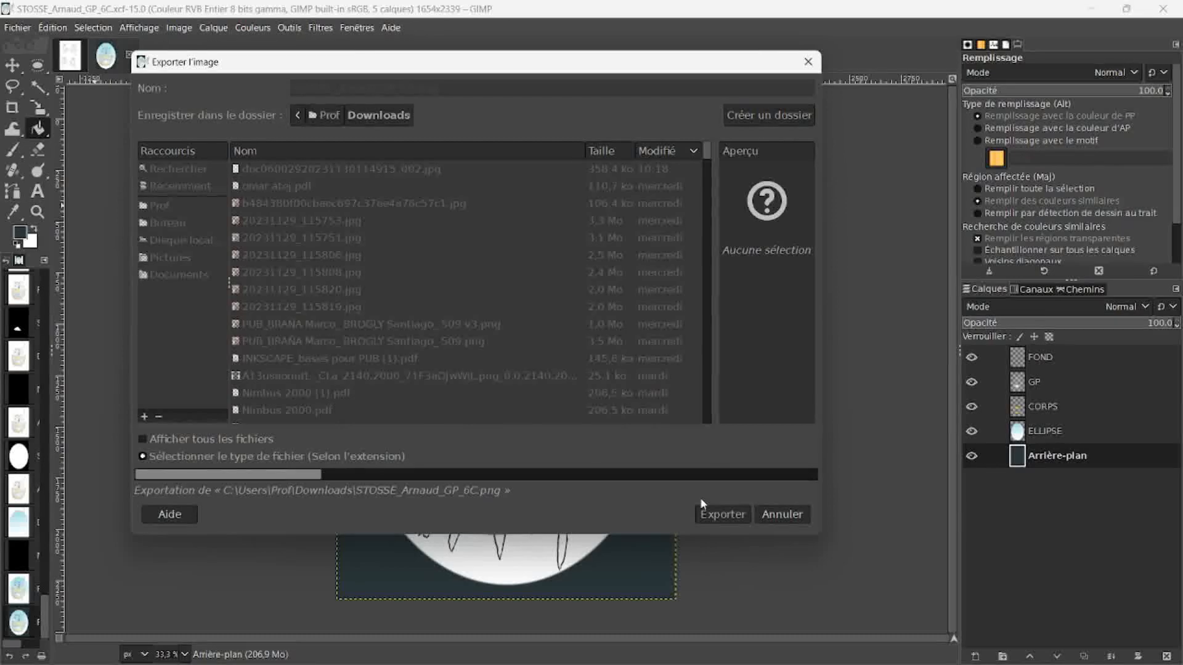